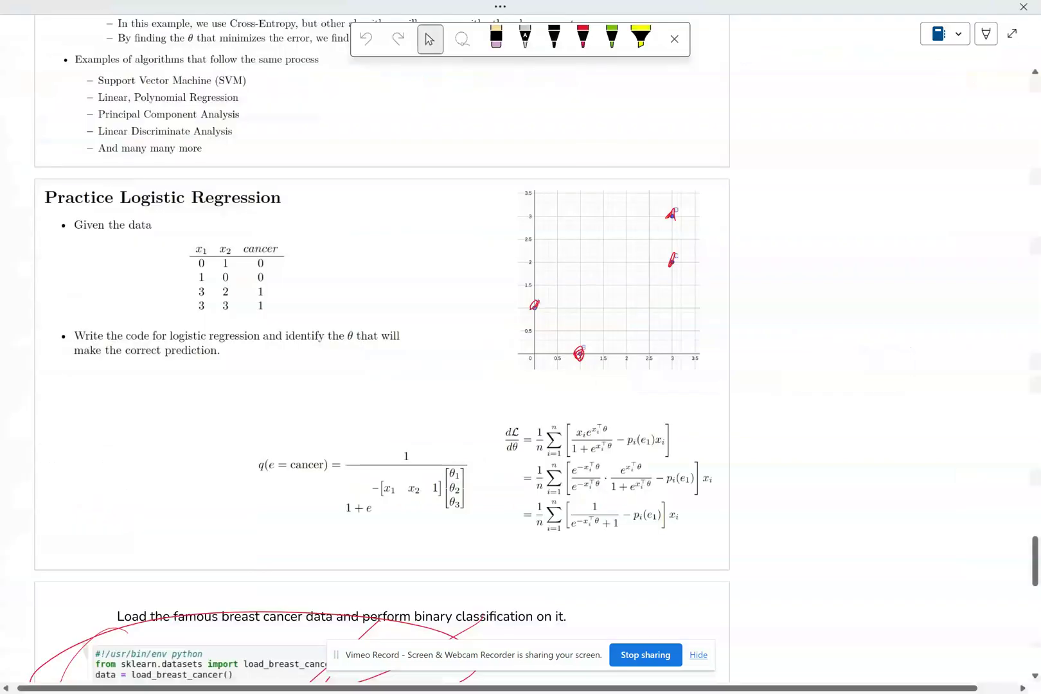
- Leave the full-page view of the Lecture 13 page and add a new blank page to the DS4400 section
{"action": "left_click", "coordinate": [1012, 33]}
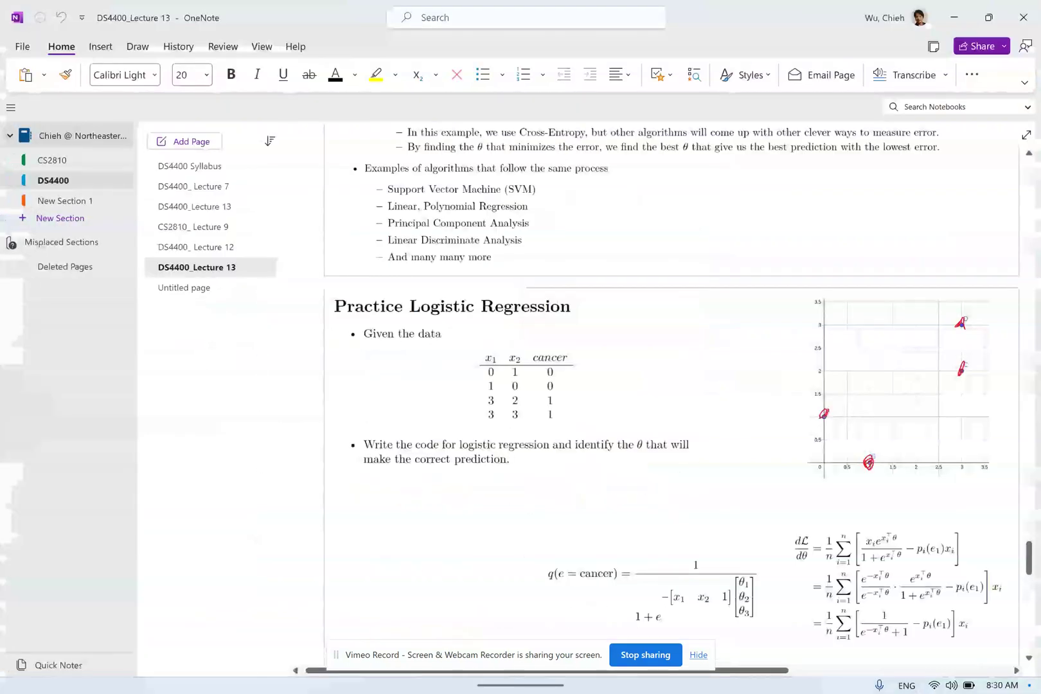
{"action": "left_click", "coordinate": [184, 288]}
{"action": "left_click", "coordinate": [183, 141]}
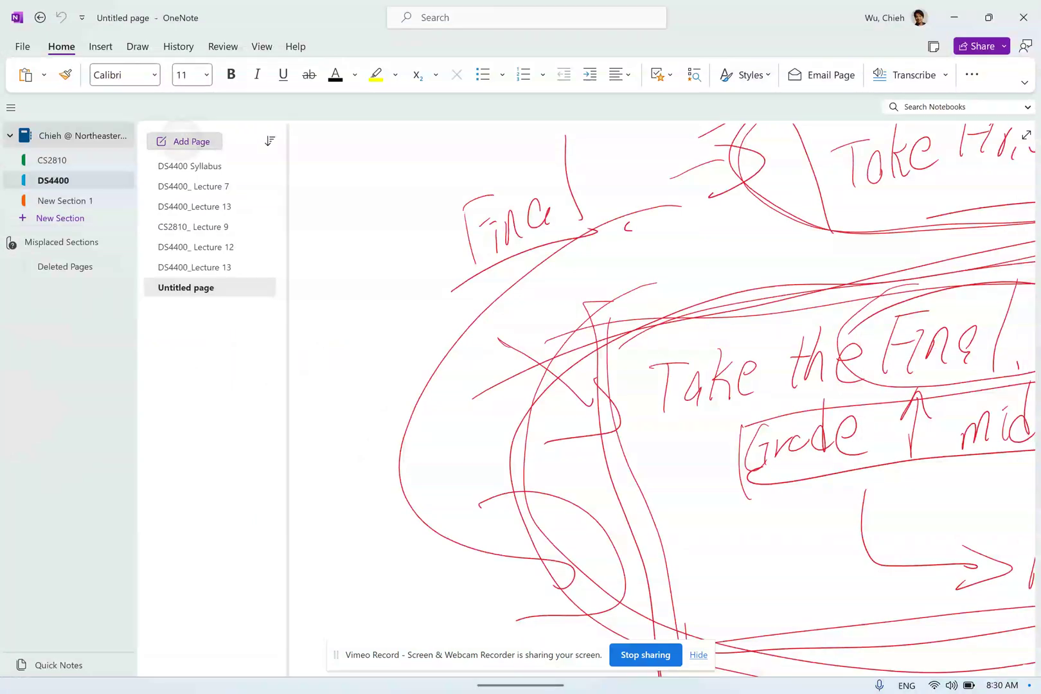
{"action": "left_click", "coordinate": [185, 141]}
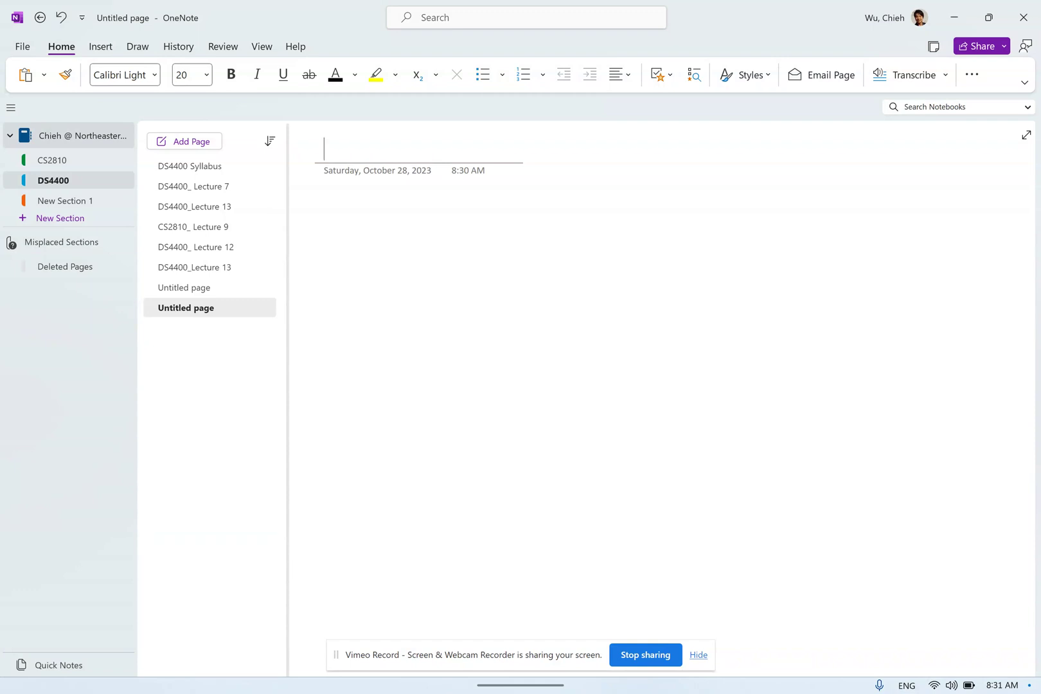
- Handwrite the heading "Assigment 5, Prob 2" in red ink near the page's start and underline it
{"action": "mouse_move", "coordinate": [405, 226]}
{"action": "left_mouse_down"}
{"action": "mouse_move", "coordinate": [421, 234]}
{"action": "mouse_move", "coordinate": [421, 216]}
{"action": "left_mouse_up"}
{"action": "mouse_move", "coordinate": [425, 219]}
{"action": "left_mouse_down"}
{"action": "mouse_move", "coordinate": [438, 214]}
{"action": "mouse_move", "coordinate": [426, 229]}
{"action": "left_mouse_up"}
{"action": "mouse_move", "coordinate": [447, 214]}
{"action": "left_mouse_down"}
{"action": "mouse_move", "coordinate": [438, 229]}
{"action": "mouse_move", "coordinate": [455, 225]}
{"action": "left_mouse_up"}
{"action": "mouse_move", "coordinate": [470, 212]}
{"action": "left_mouse_down"}
{"action": "mouse_move", "coordinate": [465, 235]}
{"action": "mouse_move", "coordinate": [456, 232]}
{"action": "left_mouse_up"}
{"action": "left_click_drag", "start_coordinate": [474, 210], "coordinate": [505, 215]}
{"action": "left_click_drag", "start_coordinate": [507, 205], "coordinate": [520, 215]}
{"action": "left_click_drag", "start_coordinate": [536, 188], "coordinate": [529, 219]}
{"action": "left_click_drag", "start_coordinate": [524, 208], "coordinate": [589, 218]}
{"action": "mouse_move", "coordinate": [638, 169]}
{"action": "left_mouse_down"}
{"action": "mouse_move", "coordinate": [628, 200]}
{"action": "mouse_move", "coordinate": [637, 186]}
{"action": "left_mouse_up"}
{"action": "left_click_drag", "start_coordinate": [642, 194], "coordinate": [663, 182]}
{"action": "left_click_drag", "start_coordinate": [681, 169], "coordinate": [675, 196]}
{"action": "left_click_drag", "start_coordinate": [704, 173], "coordinate": [728, 191]}
{"action": "left_click_drag", "start_coordinate": [374, 255], "coordinate": [786, 217]}
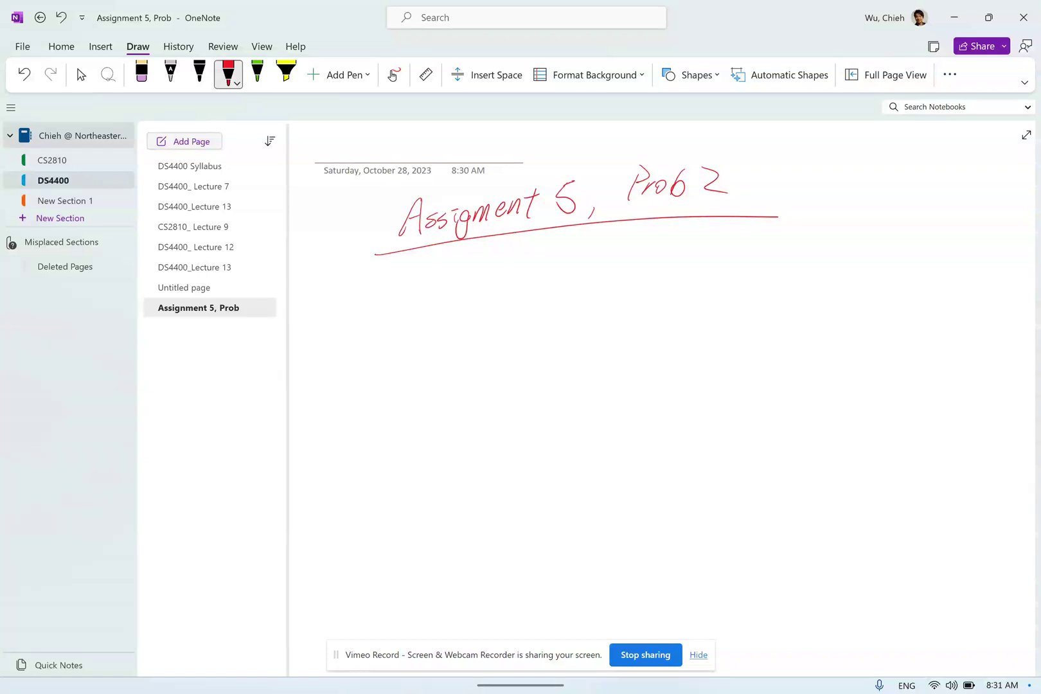
- Handwrite "KDE" below the heading and underline it
{"action": "mouse_move", "coordinate": [424, 293]}
{"action": "left_mouse_down"}
{"action": "mouse_move", "coordinate": [420, 321]}
{"action": "mouse_move", "coordinate": [439, 314]}
{"action": "left_mouse_up"}
{"action": "mouse_move", "coordinate": [442, 287]}
{"action": "left_mouse_down"}
{"action": "mouse_move", "coordinate": [440, 314]}
{"action": "mouse_move", "coordinate": [476, 282]}
{"action": "mouse_move", "coordinate": [465, 311]}
{"action": "left_mouse_up"}
{"action": "left_click_drag", "start_coordinate": [469, 298], "coordinate": [479, 297]}
{"action": "left_click_drag", "start_coordinate": [467, 311], "coordinate": [486, 309]}
{"action": "left_click_drag", "start_coordinate": [400, 333], "coordinate": [508, 315]}
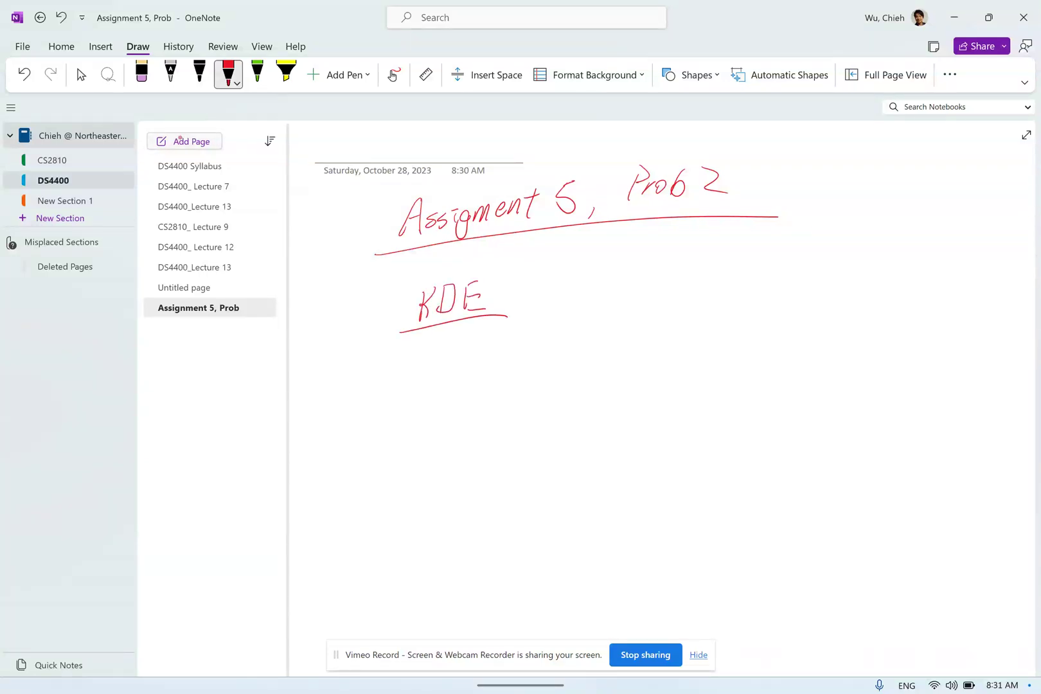
- Sketch a baseline with three rising histogram bars beside KDE, and draw an arrow from it to "σ = 1"
{"action": "left_click_drag", "start_coordinate": [512, 398], "coordinate": [753, 387]}
{"action": "mouse_move", "coordinate": [554, 395]}
{"action": "left_mouse_down"}
{"action": "mouse_move", "coordinate": [585, 382]}
{"action": "mouse_move", "coordinate": [586, 394]}
{"action": "mouse_move", "coordinate": [608, 392]}
{"action": "left_mouse_up"}
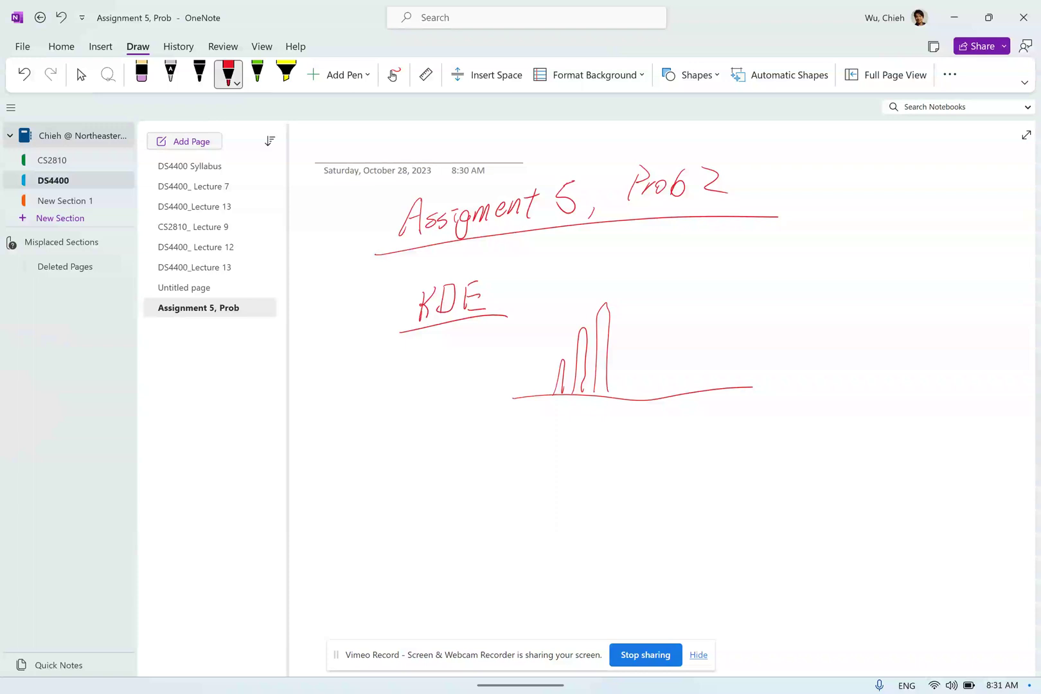
{"action": "mouse_move", "coordinate": [641, 302]}
{"action": "left_mouse_down"}
{"action": "mouse_move", "coordinate": [743, 270]}
{"action": "mouse_move", "coordinate": [723, 286]}
{"action": "left_mouse_up"}
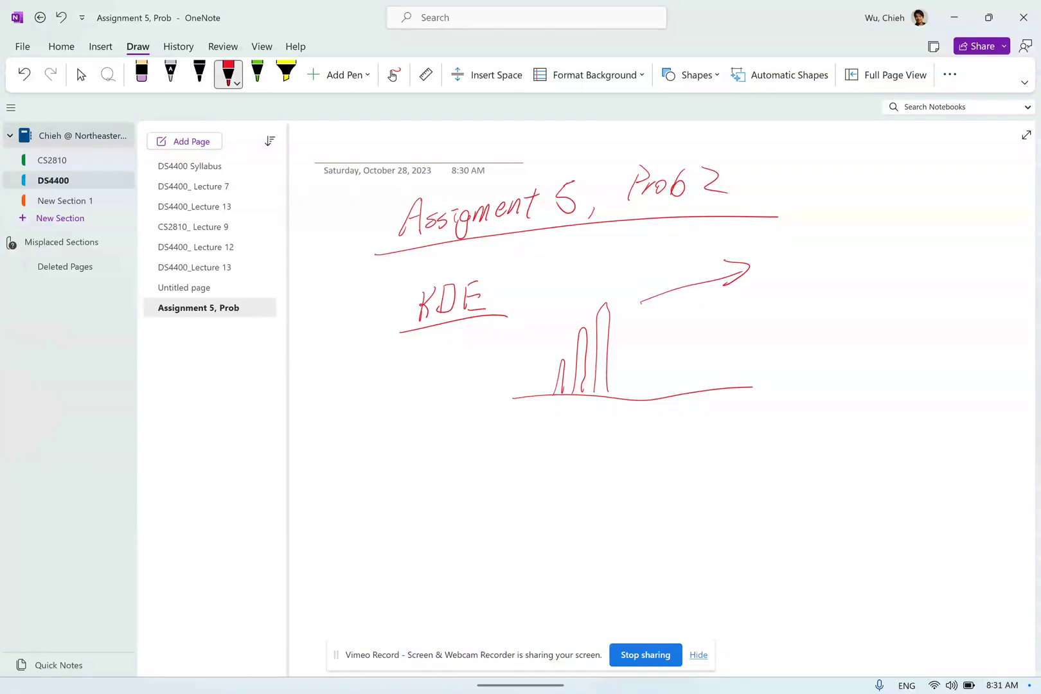
{"action": "mouse_move", "coordinate": [791, 256]}
{"action": "left_mouse_down"}
{"action": "mouse_move", "coordinate": [784, 273]}
{"action": "mouse_move", "coordinate": [802, 256]}
{"action": "mouse_move", "coordinate": [824, 268]}
{"action": "left_mouse_up"}
{"action": "left_click_drag", "start_coordinate": [841, 250], "coordinate": [832, 289]}
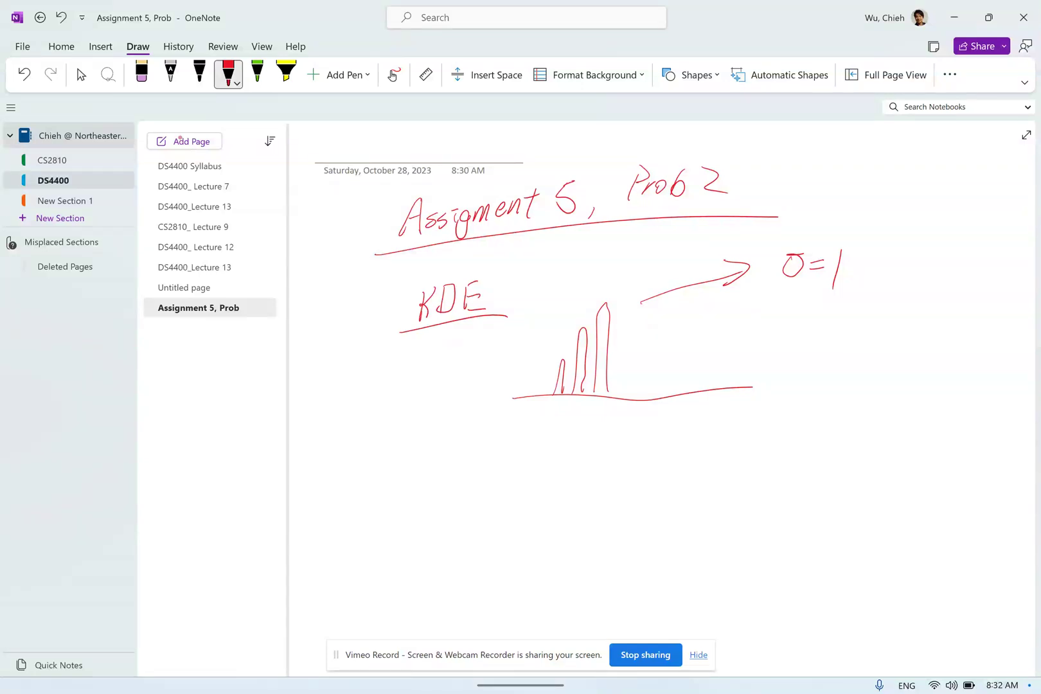
- Draw a second arrow from the histogram and write "p(x)" at its end, below "σ = 1"
{"action": "left_click_drag", "start_coordinate": [638, 345], "coordinate": [742, 359]}
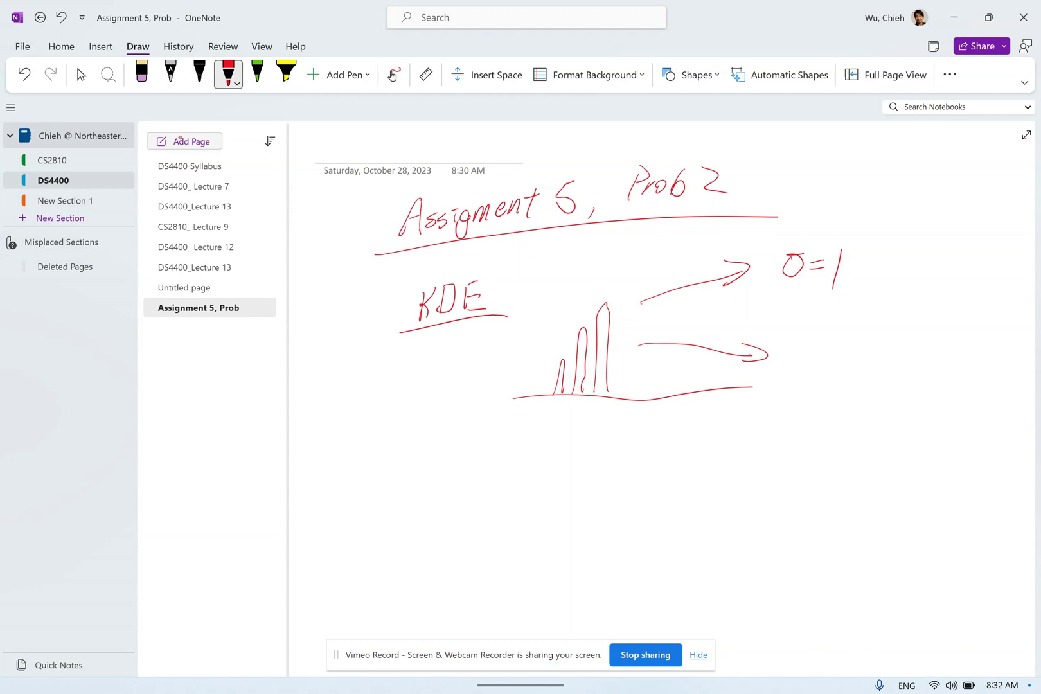
{"action": "mouse_move", "coordinate": [807, 342]}
{"action": "left_mouse_down"}
{"action": "mouse_move", "coordinate": [810, 357]}
{"action": "mouse_move", "coordinate": [827, 358]}
{"action": "left_mouse_up"}
{"action": "mouse_move", "coordinate": [838, 336]}
{"action": "left_mouse_down"}
{"action": "mouse_move", "coordinate": [853, 353]}
{"action": "mouse_move", "coordinate": [841, 358]}
{"action": "left_mouse_up"}
{"action": "left_click_drag", "start_coordinate": [855, 329], "coordinate": [850, 367]}
- Mark p(x) with an arrow beneath it and a loop around it, and erase both marks
{"action": "left_click", "coordinate": [82, 74]}
{"action": "scroll", "coordinate": [642, 386], "scroll_direction": "down", "scroll_amount": 1}
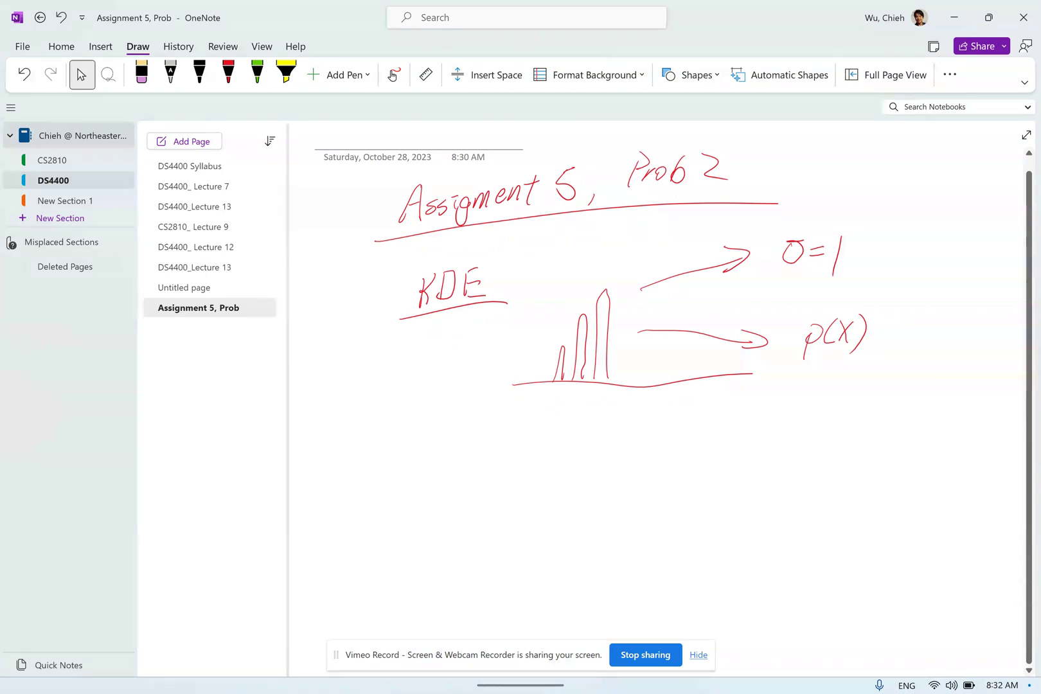
{"action": "left_click", "coordinate": [229, 75]}
{"action": "mouse_move", "coordinate": [811, 421]}
{"action": "left_mouse_down"}
{"action": "mouse_move", "coordinate": [817, 369]}
{"action": "mouse_move", "coordinate": [828, 379]}
{"action": "left_mouse_up"}
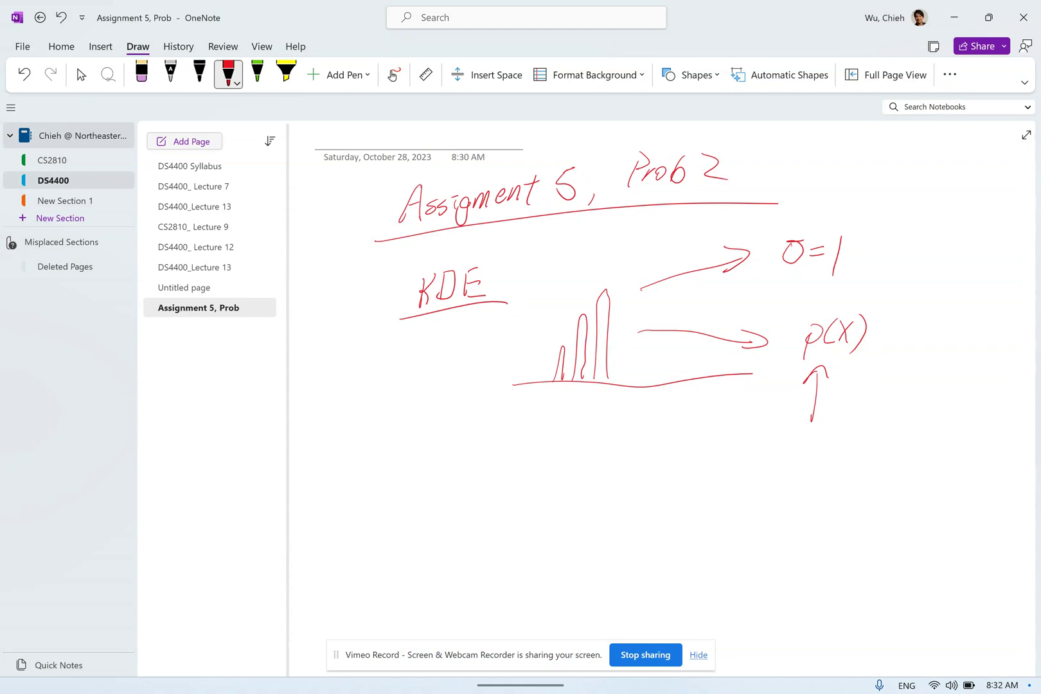
{"action": "left_click_drag", "start_coordinate": [916, 274], "coordinate": [881, 315]}
{"action": "left_click", "coordinate": [141, 75]}
{"action": "left_click_drag", "start_coordinate": [825, 374], "coordinate": [811, 385]}
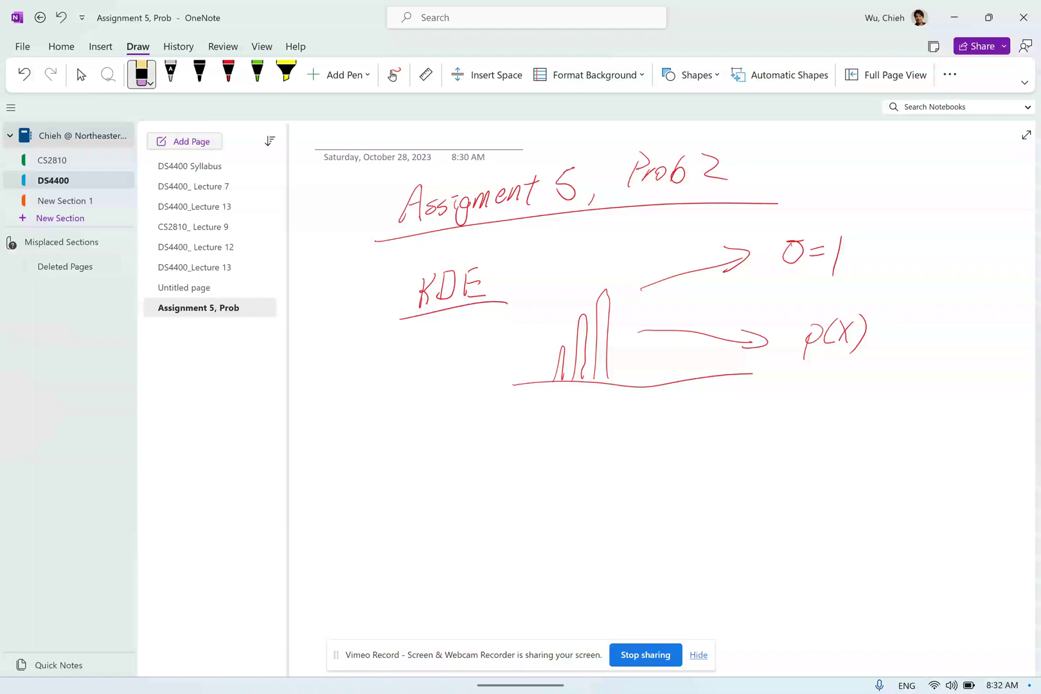
{"action": "left_click", "coordinate": [228, 74]}
{"action": "left_click_drag", "start_coordinate": [825, 296], "coordinate": [778, 296]}
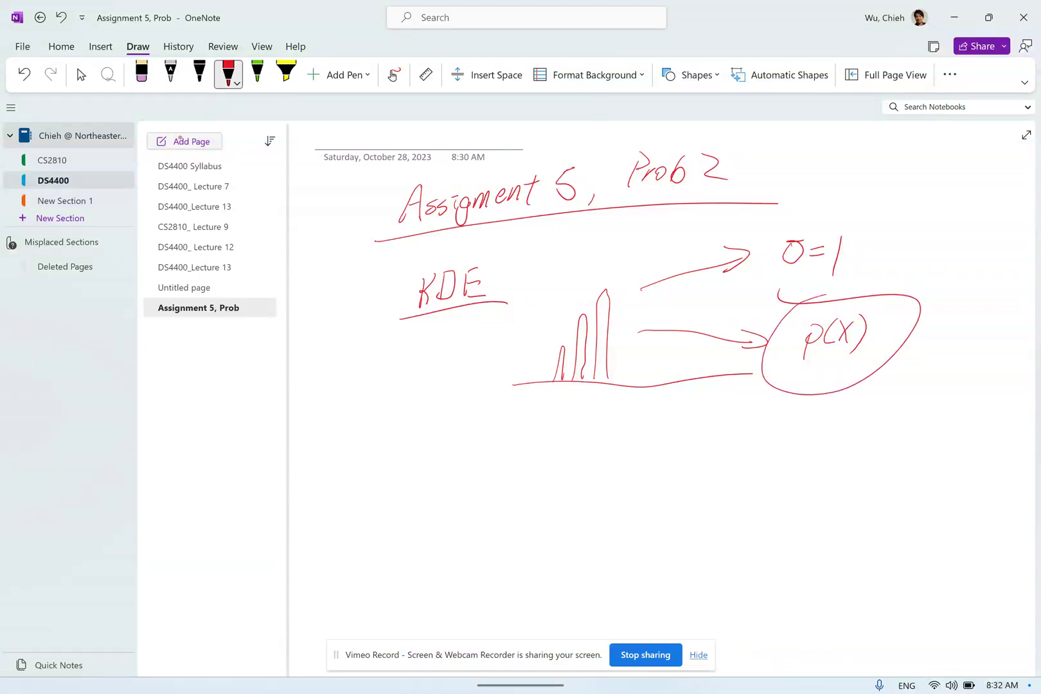
{"action": "left_click", "coordinate": [141, 74]}
{"action": "left_click", "coordinate": [864, 297]}
- Handwrite "Original" in red below the histogram and underline it with a small arrowhead at the end
{"action": "left_click", "coordinate": [81, 75]}
{"action": "scroll", "coordinate": [655, 398], "scroll_direction": "down", "scroll_amount": 1}
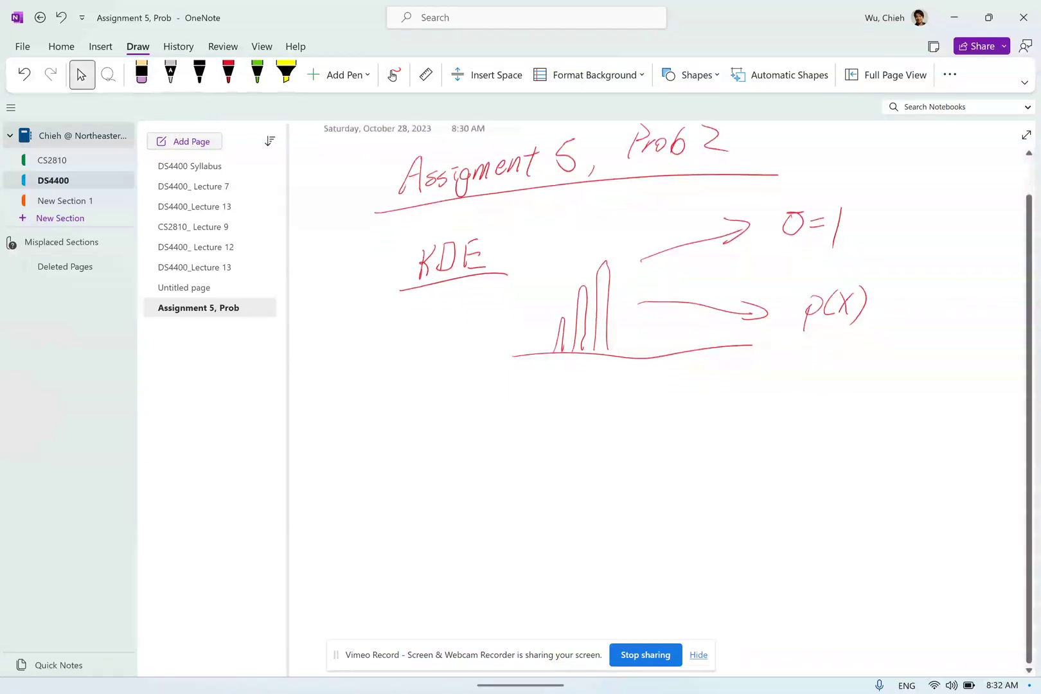
{"action": "left_click", "coordinate": [228, 75]}
{"action": "mouse_move", "coordinate": [391, 406]}
{"action": "left_mouse_down"}
{"action": "mouse_move", "coordinate": [424, 427]}
{"action": "mouse_move", "coordinate": [411, 448]}
{"action": "mouse_move", "coordinate": [450, 417]}
{"action": "left_mouse_up"}
{"action": "left_click_drag", "start_coordinate": [452, 421], "coordinate": [461, 429]}
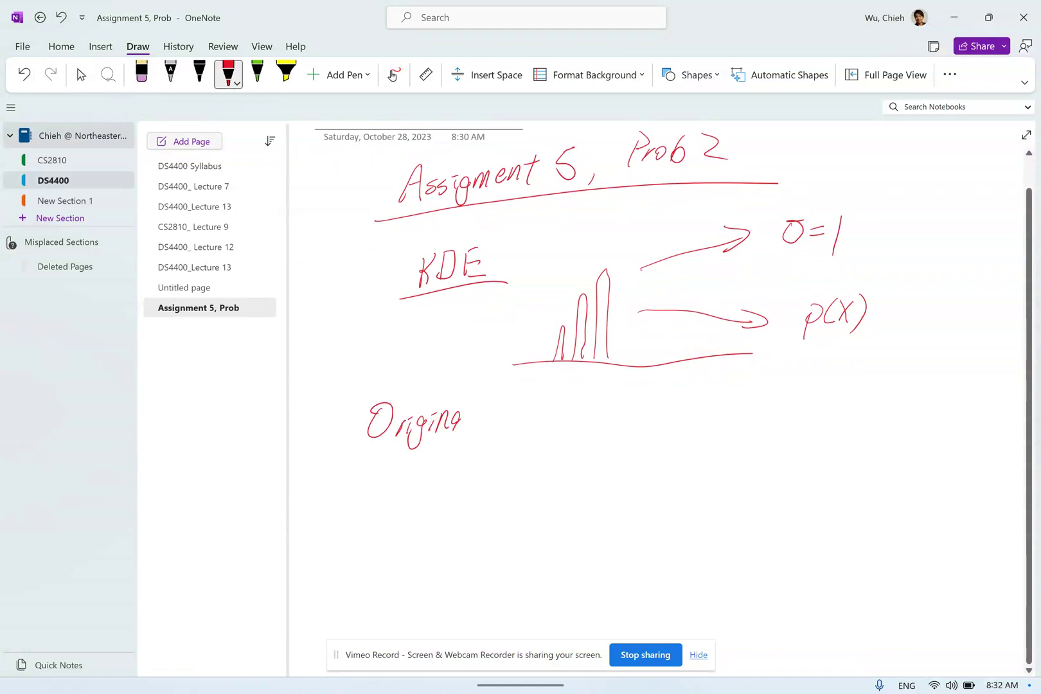
{"action": "left_click_drag", "start_coordinate": [488, 390], "coordinate": [479, 437]}
{"action": "left_click_drag", "start_coordinate": [360, 439], "coordinate": [489, 444]}
{"action": "left_click_drag", "start_coordinate": [481, 440], "coordinate": [500, 445]}
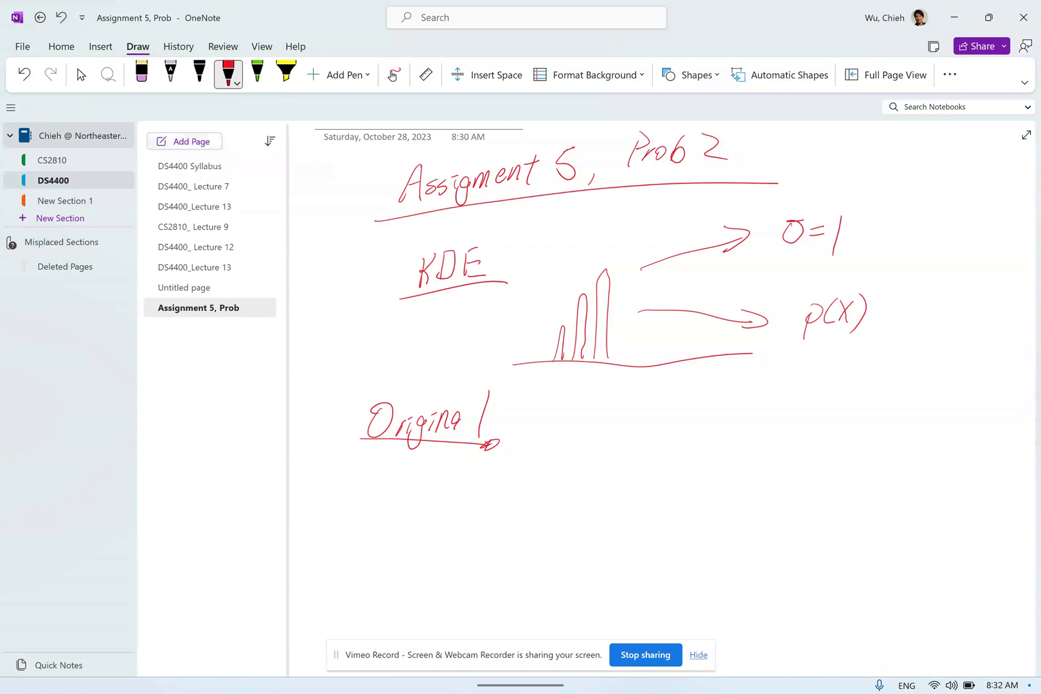
- Draw an arrow pointing to "Original" with the letter n at its tail, and erase the extra character beside n
{"action": "scroll", "coordinate": [661, 398], "scroll_direction": "down", "scroll_amount": 1}
{"action": "left_click", "coordinate": [81, 75]}
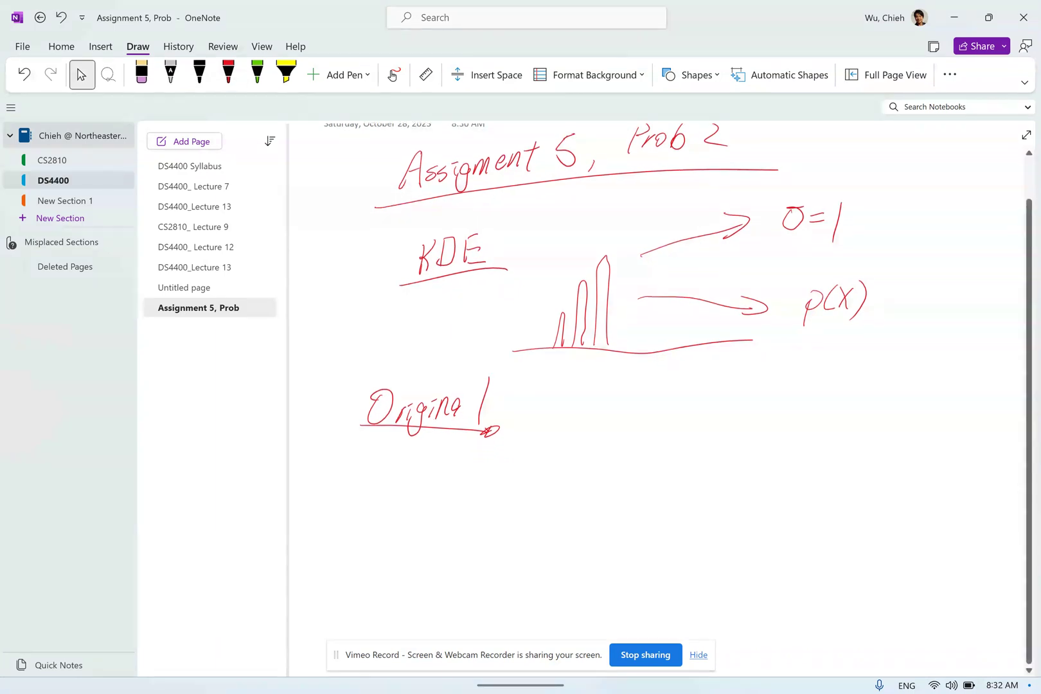
{"action": "left_click", "coordinate": [229, 73]}
{"action": "mouse_move", "coordinate": [585, 437]}
{"action": "left_mouse_down"}
{"action": "mouse_move", "coordinate": [651, 415]}
{"action": "mouse_move", "coordinate": [516, 406]}
{"action": "mouse_move", "coordinate": [538, 411]}
{"action": "left_mouse_up"}
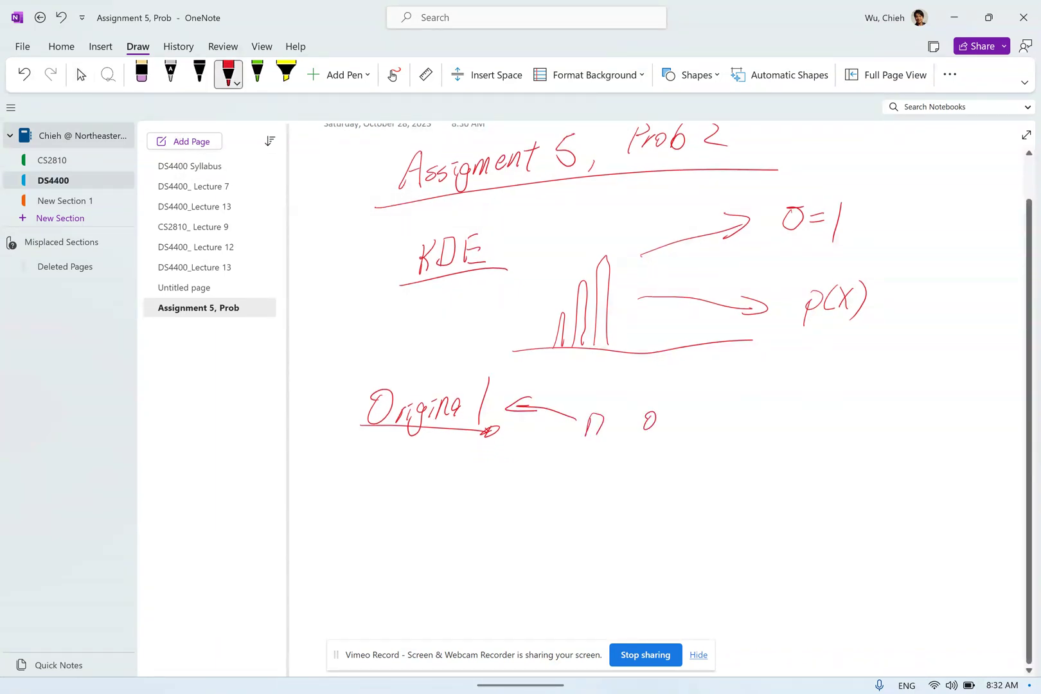
{"action": "left_click", "coordinate": [141, 74]}
{"action": "left_click", "coordinate": [650, 422]}
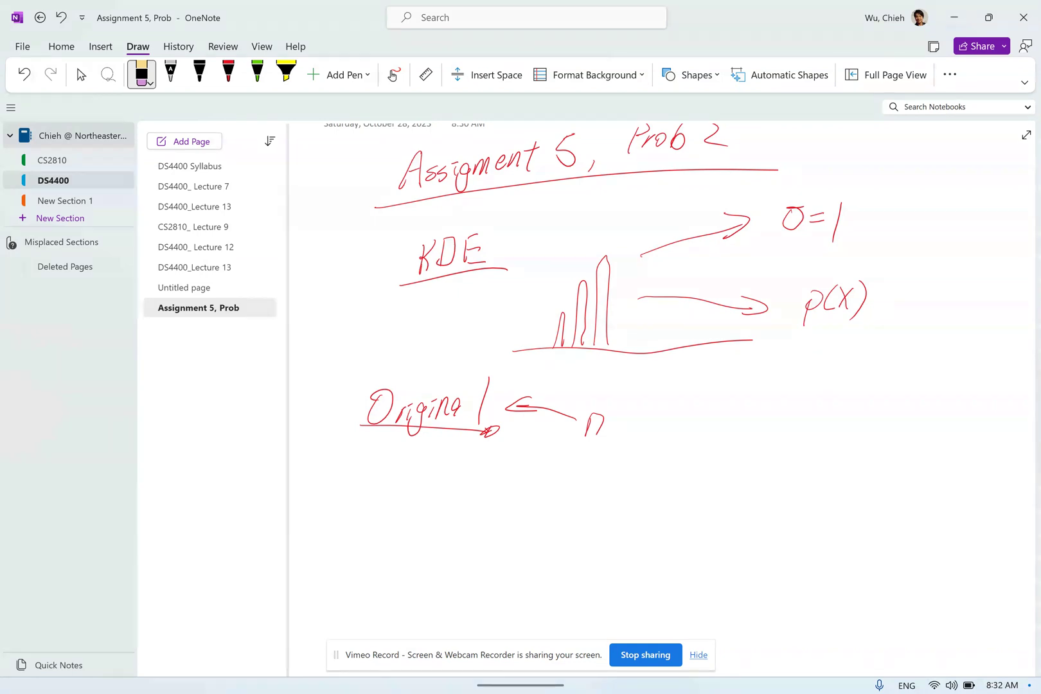
- Handwrite the label "Step:" in red below "Original"
{"action": "mouse_move", "coordinate": [412, 475]}
{"action": "left_mouse_down"}
{"action": "mouse_move", "coordinate": [395, 499]}
{"action": "mouse_move", "coordinate": [432, 499]}
{"action": "left_mouse_up"}
{"action": "mouse_move", "coordinate": [422, 480]}
{"action": "left_mouse_down"}
{"action": "mouse_move", "coordinate": [449, 495]}
{"action": "mouse_move", "coordinate": [443, 507]}
{"action": "left_mouse_up"}
{"action": "left_click_drag", "start_coordinate": [445, 479], "coordinate": [458, 491]}
{"action": "left_click_drag", "start_coordinate": [473, 469], "coordinate": [470, 493]}
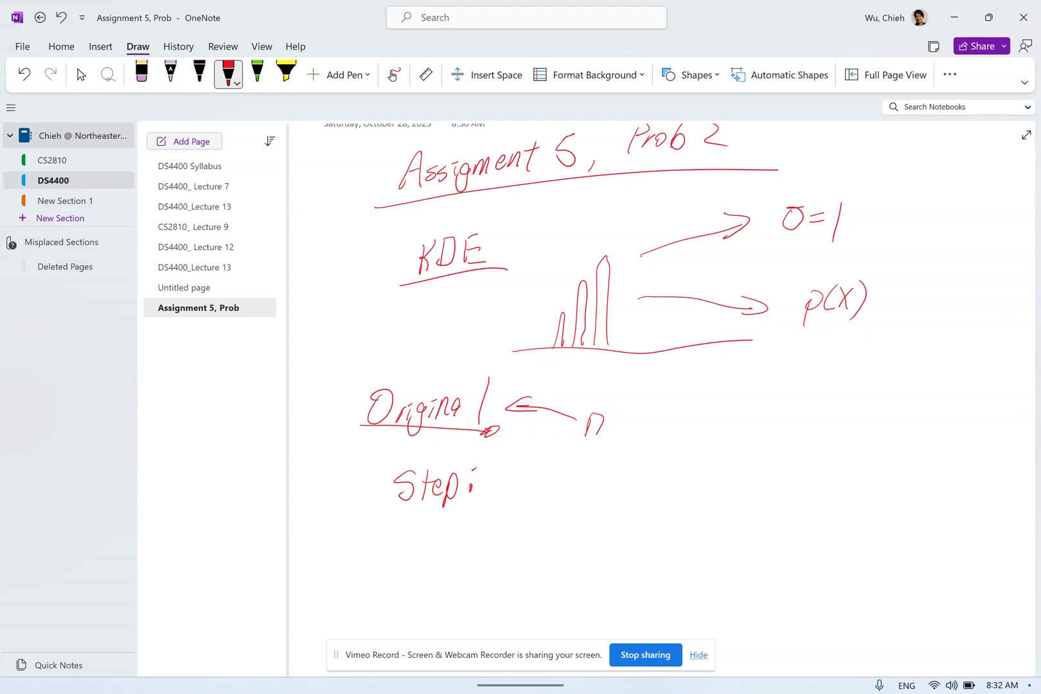
- Handwrite "pick a sample" after the step label
{"action": "left_click", "coordinate": [81, 75]}
{"action": "scroll", "coordinate": [642, 385], "scroll_direction": "down", "scroll_amount": 2}
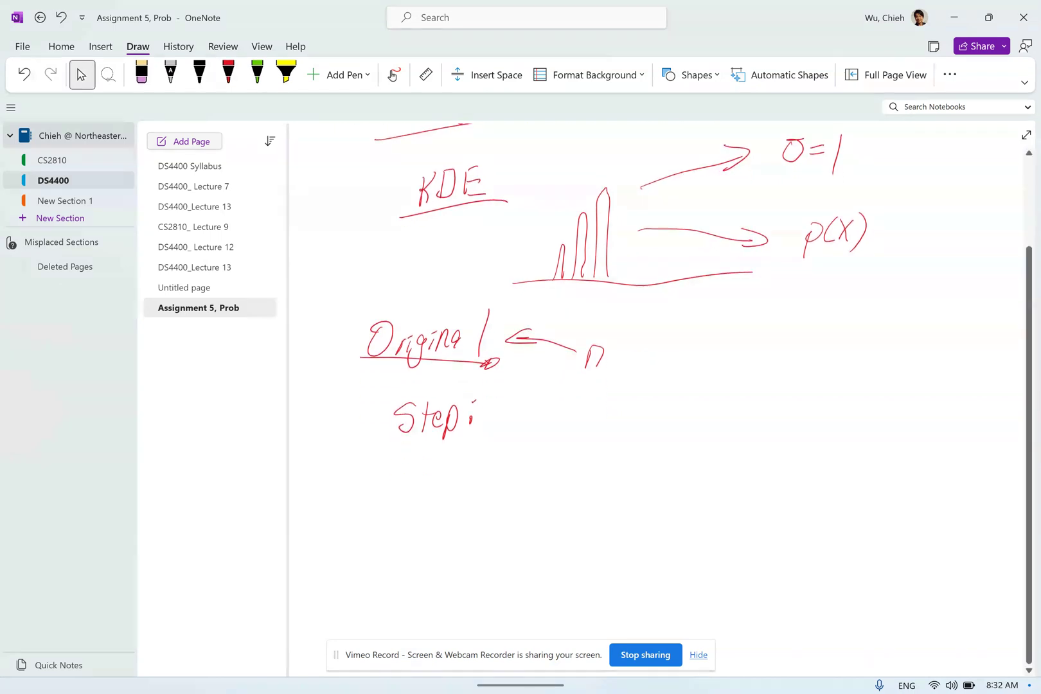
{"action": "left_click", "coordinate": [228, 74]}
{"action": "mouse_move", "coordinate": [518, 410]}
{"action": "left_mouse_down"}
{"action": "mouse_move", "coordinate": [514, 439]}
{"action": "mouse_move", "coordinate": [518, 424]}
{"action": "left_mouse_up"}
{"action": "left_click_drag", "start_coordinate": [534, 411], "coordinate": [532, 422]}
{"action": "left_click_drag", "start_coordinate": [533, 404], "coordinate": [552, 422]}
{"action": "mouse_move", "coordinate": [563, 399]}
{"action": "left_mouse_down"}
{"action": "mouse_move", "coordinate": [564, 420]}
{"action": "mouse_move", "coordinate": [639, 414]}
{"action": "left_mouse_up"}
{"action": "mouse_move", "coordinate": [650, 398]}
{"action": "left_mouse_down"}
{"action": "mouse_move", "coordinate": [655, 410]}
{"action": "mouse_move", "coordinate": [626, 408]}
{"action": "mouse_move", "coordinate": [622, 418]}
{"action": "left_mouse_up"}
{"action": "mouse_move", "coordinate": [653, 404]}
{"action": "left_mouse_down"}
{"action": "mouse_move", "coordinate": [655, 417]}
{"action": "mouse_move", "coordinate": [676, 422]}
{"action": "left_mouse_up"}
{"action": "left_click_drag", "start_coordinate": [675, 402], "coordinate": [679, 414]}
{"action": "left_click_drag", "start_coordinate": [687, 412], "coordinate": [707, 419]}
{"action": "left_click_drag", "start_coordinate": [672, 415], "coordinate": [665, 442]}
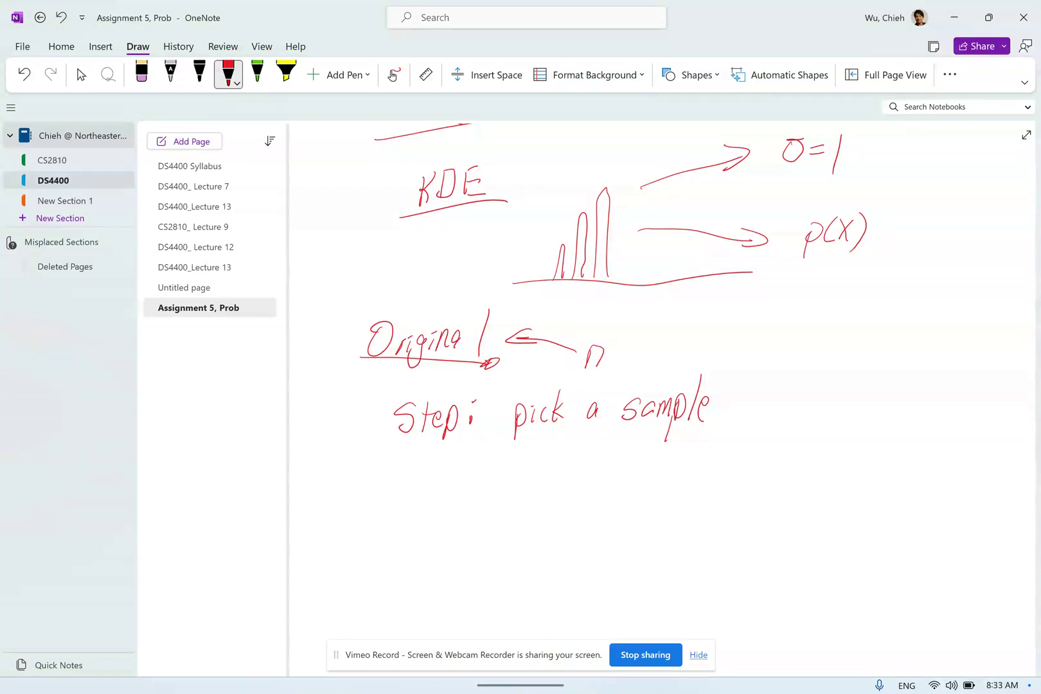
- Correct the step label to "Step1:" and add a comma after "pick a sample"
{"action": "left_click", "coordinate": [142, 73]}
{"action": "left_click", "coordinate": [228, 73]}
{"action": "left_click_drag", "start_coordinate": [472, 402], "coordinate": [469, 431]}
{"action": "left_click", "coordinate": [482, 399]}
{"action": "left_click", "coordinate": [483, 406]}
{"action": "left_click_drag", "start_coordinate": [727, 411], "coordinate": [724, 423]}
{"action": "left_click_drag", "start_coordinate": [783, 385], "coordinate": [796, 405]}
{"action": "mouse_move", "coordinate": [797, 385]}
{"action": "left_mouse_down"}
{"action": "mouse_move", "coordinate": [781, 407]}
{"action": "mouse_move", "coordinate": [801, 416]}
{"action": "left_mouse_up"}
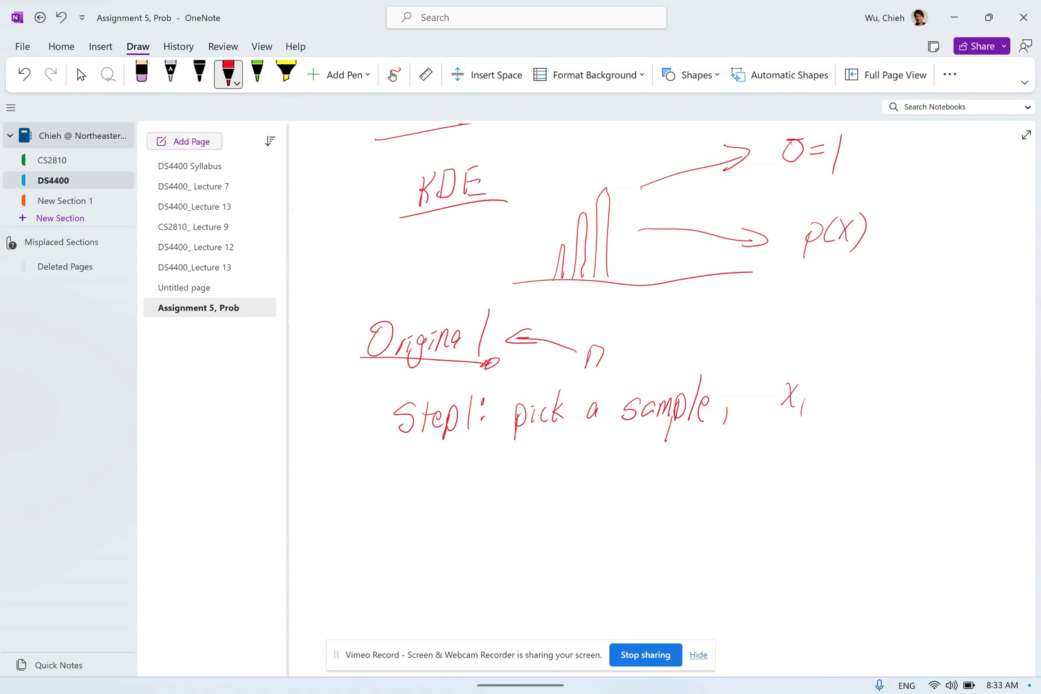
{"action": "left_click", "coordinate": [141, 74]}
{"action": "left_click_drag", "start_coordinate": [785, 393], "coordinate": [804, 408]}
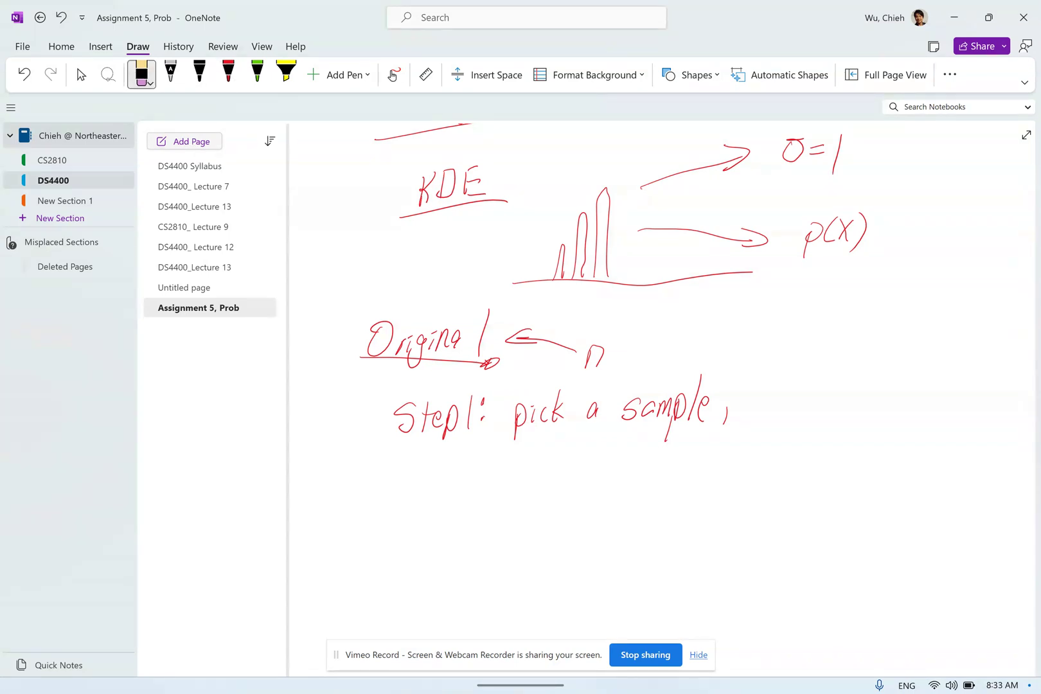
- Handwrite "x₁₀₀" in red after "pick a sample," on the Step1 line
{"action": "left_click", "coordinate": [228, 74]}
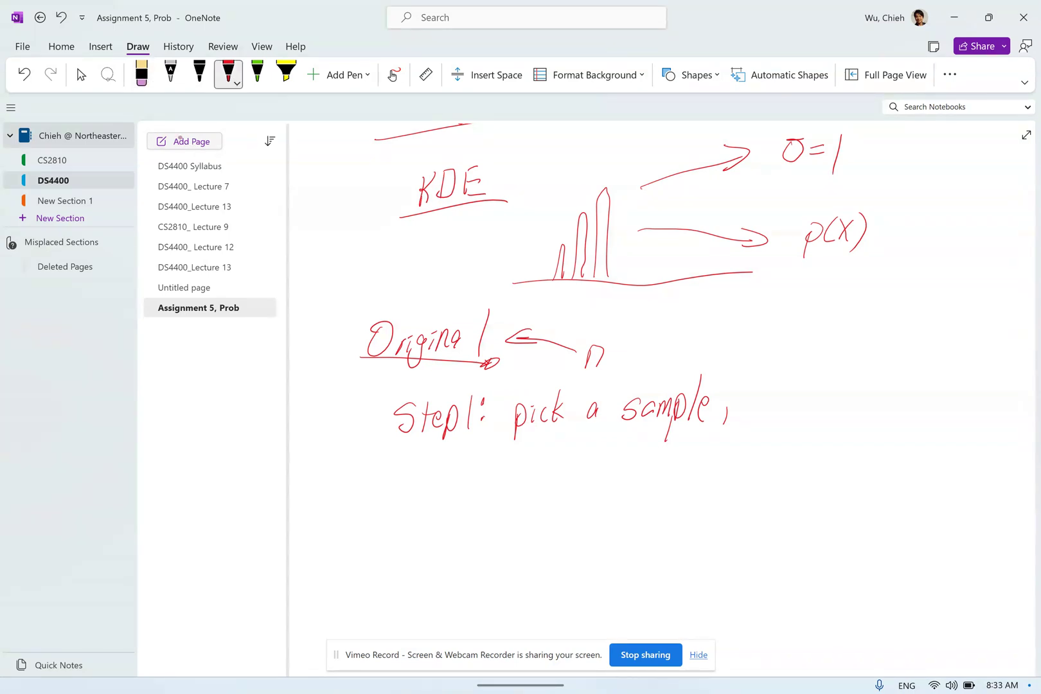
{"action": "left_click_drag", "start_coordinate": [794, 387], "coordinate": [810, 411]}
{"action": "mouse_move", "coordinate": [811, 387]}
{"action": "left_mouse_down"}
{"action": "mouse_move", "coordinate": [792, 414]}
{"action": "mouse_move", "coordinate": [813, 419]}
{"action": "mouse_move", "coordinate": [823, 406]}
{"action": "left_mouse_up"}
{"action": "left_click_drag", "start_coordinate": [838, 403], "coordinate": [835, 406]}
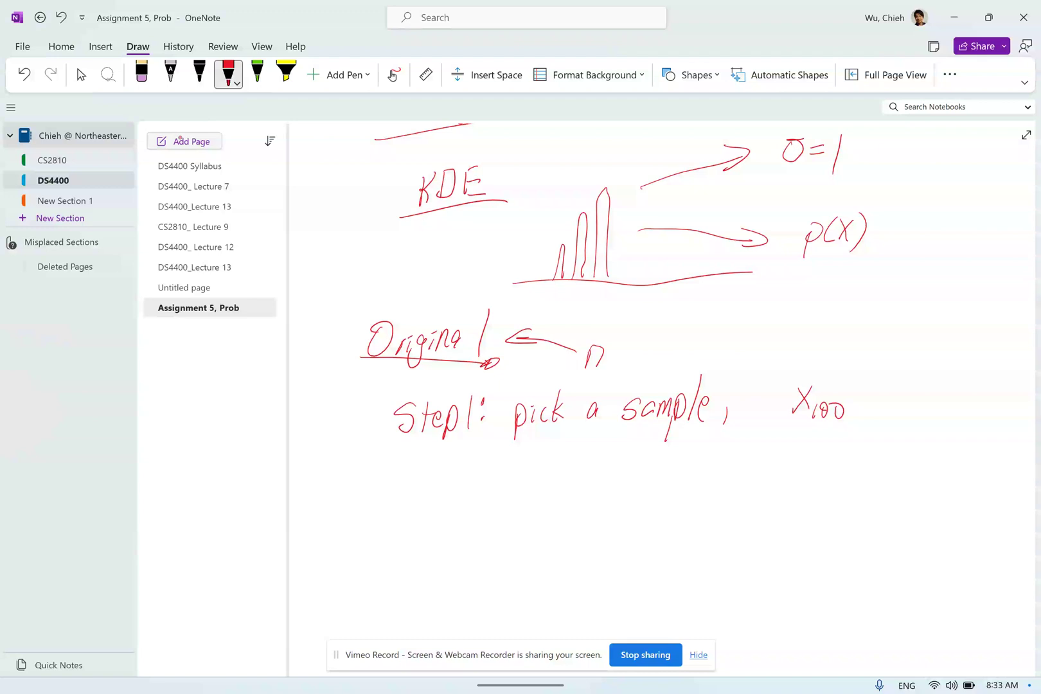
{"action": "left_click_drag", "start_coordinate": [875, 315], "coordinate": [833, 378]}
{"action": "mouse_move", "coordinate": [840, 355]}
{"action": "left_mouse_down"}
{"action": "mouse_move", "coordinate": [832, 379]}
{"action": "mouse_move", "coordinate": [848, 372]}
{"action": "mouse_move", "coordinate": [837, 374]}
{"action": "left_mouse_up"}
{"action": "left_click", "coordinate": [141, 74]}
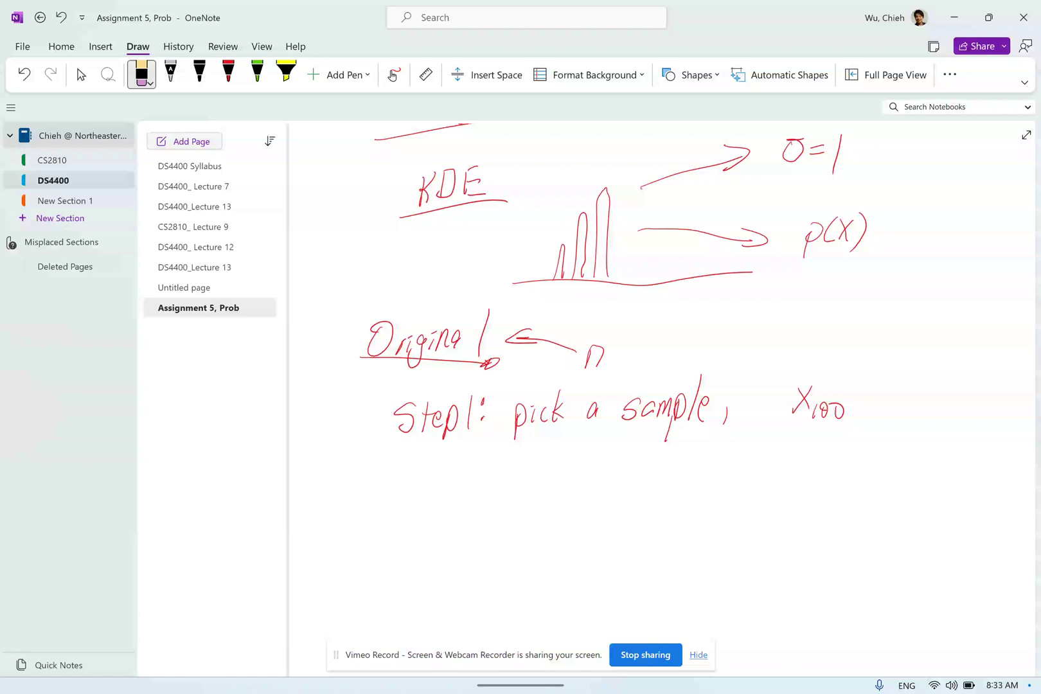
- Handwrite the label "Step2:" in red below the Step1 line
{"action": "left_click", "coordinate": [228, 74]}
{"action": "mouse_move", "coordinate": [395, 477]}
{"action": "left_mouse_down"}
{"action": "mouse_move", "coordinate": [378, 505]}
{"action": "mouse_move", "coordinate": [406, 507]}
{"action": "mouse_move", "coordinate": [421, 493]}
{"action": "left_mouse_up"}
{"action": "mouse_move", "coordinate": [424, 488]}
{"action": "left_mouse_down"}
{"action": "mouse_move", "coordinate": [425, 518]}
{"action": "mouse_move", "coordinate": [437, 502]}
{"action": "left_mouse_up"}
{"action": "mouse_move", "coordinate": [448, 475]}
{"action": "left_mouse_down"}
{"action": "mouse_move", "coordinate": [443, 499]}
{"action": "mouse_move", "coordinate": [473, 492]}
{"action": "left_mouse_up"}
{"action": "left_click_drag", "start_coordinate": [473, 496], "coordinate": [471, 503]}
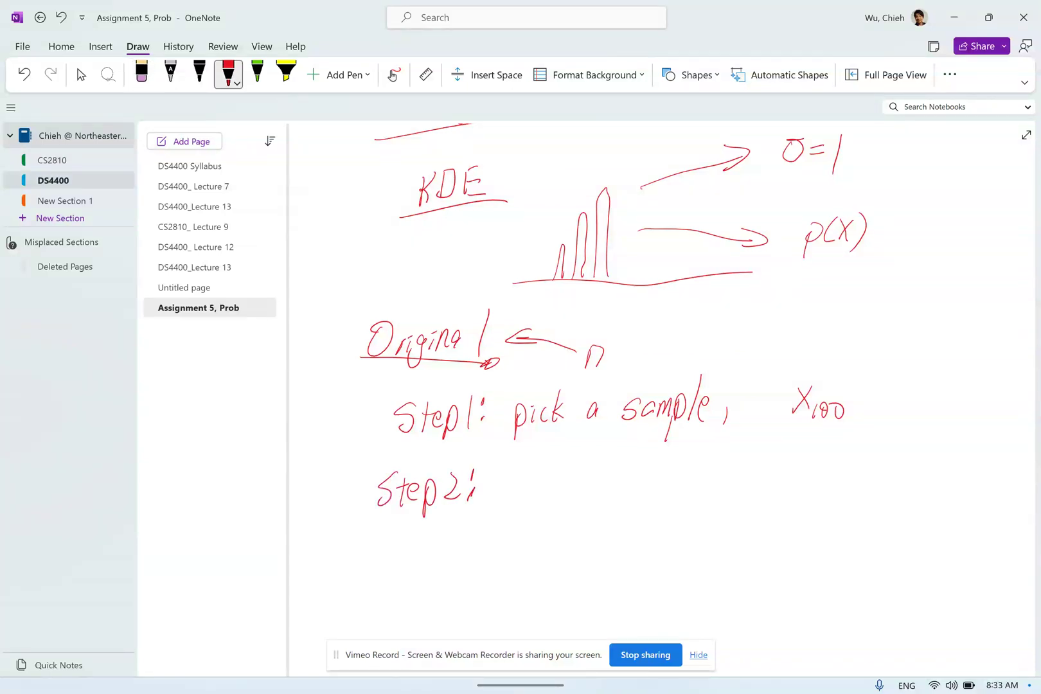
- Handwrite "set x₁₀₀ as the mean of" after the Step2 label
{"action": "mouse_move", "coordinate": [530, 477]}
{"action": "left_mouse_down"}
{"action": "mouse_move", "coordinate": [517, 503]}
{"action": "mouse_move", "coordinate": [543, 500]}
{"action": "left_mouse_up"}
{"action": "mouse_move", "coordinate": [545, 482]}
{"action": "left_mouse_down"}
{"action": "mouse_move", "coordinate": [561, 477]}
{"action": "mouse_move", "coordinate": [547, 507]}
{"action": "left_mouse_up"}
{"action": "left_click_drag", "start_coordinate": [618, 469], "coordinate": [598, 499]}
{"action": "left_click_drag", "start_coordinate": [602, 472], "coordinate": [618, 501]}
{"action": "left_click_drag", "start_coordinate": [624, 491], "coordinate": [626, 498]}
{"action": "mouse_move", "coordinate": [640, 484]}
{"action": "left_mouse_down"}
{"action": "mouse_move", "coordinate": [637, 500]}
{"action": "mouse_move", "coordinate": [684, 497]}
{"action": "left_mouse_up"}
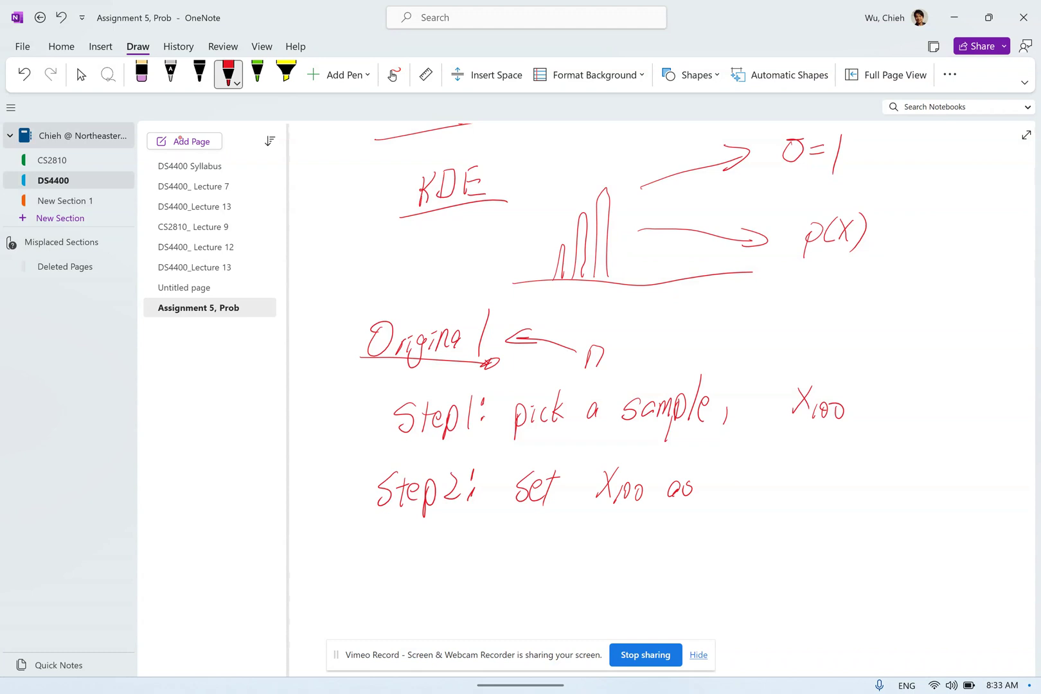
{"action": "mouse_move", "coordinate": [733, 467]}
{"action": "left_mouse_down"}
{"action": "mouse_move", "coordinate": [720, 495]}
{"action": "mouse_move", "coordinate": [736, 493]}
{"action": "left_mouse_up"}
{"action": "left_click_drag", "start_coordinate": [737, 483], "coordinate": [827, 480]}
{"action": "mouse_move", "coordinate": [830, 481]}
{"action": "left_mouse_down"}
{"action": "mouse_move", "coordinate": [846, 461]}
{"action": "mouse_move", "coordinate": [880, 465]}
{"action": "mouse_move", "coordinate": [889, 482]}
{"action": "left_mouse_up"}
{"action": "left_click_drag", "start_coordinate": [884, 464], "coordinate": [895, 461]}
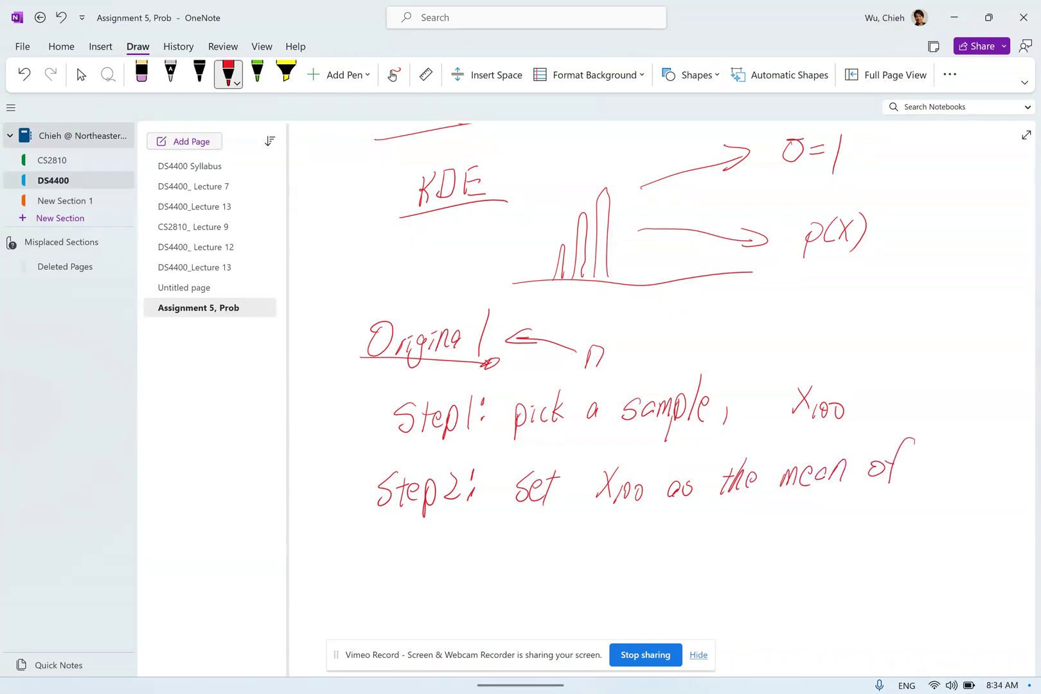
- Continue the Step2 sentence on the line below with "Gaussian distribution."
{"action": "mouse_move", "coordinate": [523, 527]}
{"action": "left_mouse_down"}
{"action": "mouse_move", "coordinate": [517, 544]}
{"action": "mouse_move", "coordinate": [536, 553]}
{"action": "left_mouse_up"}
{"action": "mouse_move", "coordinate": [543, 540]}
{"action": "left_mouse_down"}
{"action": "mouse_move", "coordinate": [546, 552]}
{"action": "mouse_move", "coordinate": [553, 538]}
{"action": "left_mouse_up"}
{"action": "mouse_move", "coordinate": [567, 538]}
{"action": "left_mouse_down"}
{"action": "mouse_move", "coordinate": [557, 552]}
{"action": "mouse_move", "coordinate": [570, 551]}
{"action": "left_mouse_up"}
{"action": "mouse_move", "coordinate": [591, 533]}
{"action": "left_mouse_down"}
{"action": "mouse_move", "coordinate": [590, 550]}
{"action": "mouse_move", "coordinate": [618, 543]}
{"action": "left_mouse_up"}
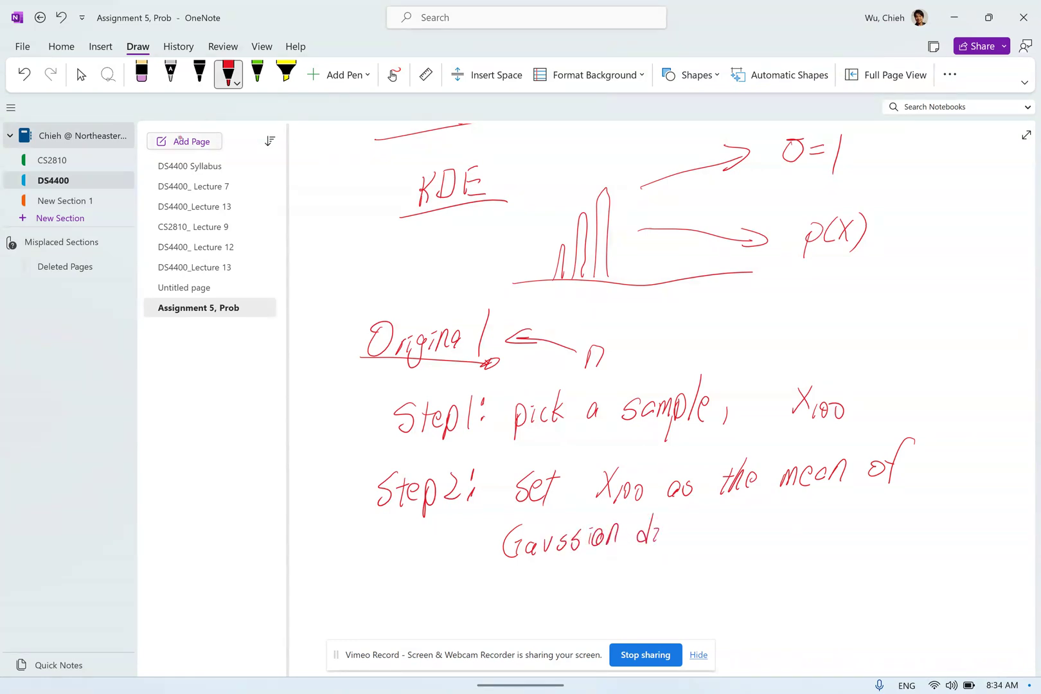
{"action": "mouse_move", "coordinate": [660, 544]}
{"action": "left_mouse_down"}
{"action": "mouse_move", "coordinate": [683, 524]}
{"action": "mouse_move", "coordinate": [726, 528]}
{"action": "mouse_move", "coordinate": [751, 505]}
{"action": "mouse_move", "coordinate": [769, 528]}
{"action": "mouse_move", "coordinate": [796, 508]}
{"action": "left_mouse_up"}
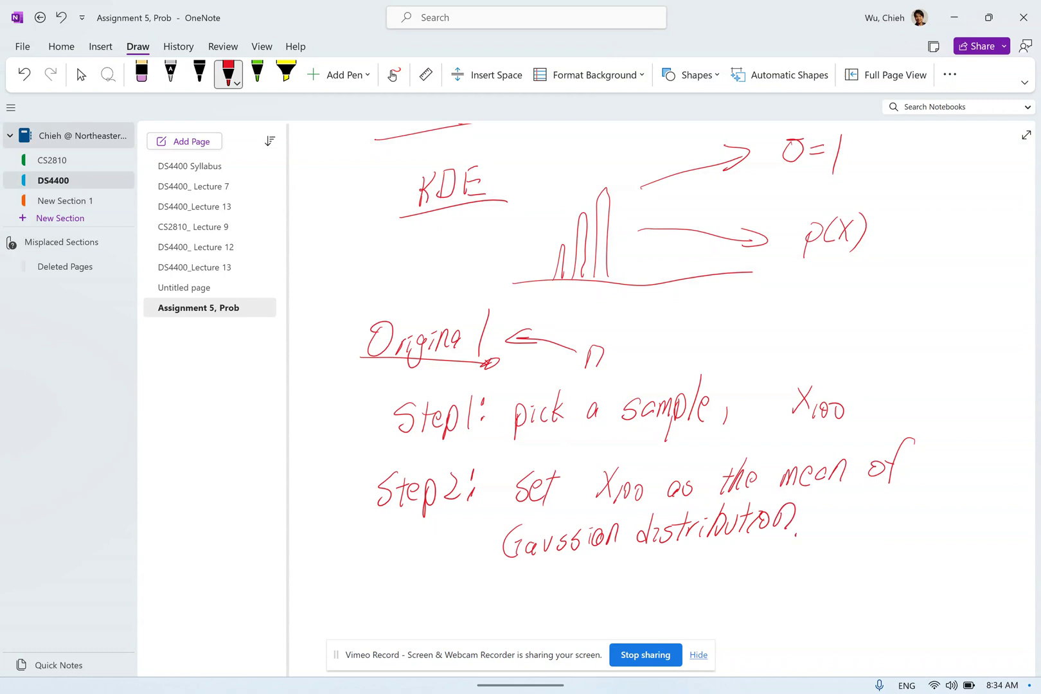
- Start the Gaussian formula below Step2 by handwriting the fraction 1/√(2πσ²) followed by the base e
{"action": "left_click", "coordinate": [81, 75]}
{"action": "scroll", "coordinate": [655, 385], "scroll_direction": "down", "scroll_amount": 3}
{"action": "left_click", "coordinate": [228, 75]}
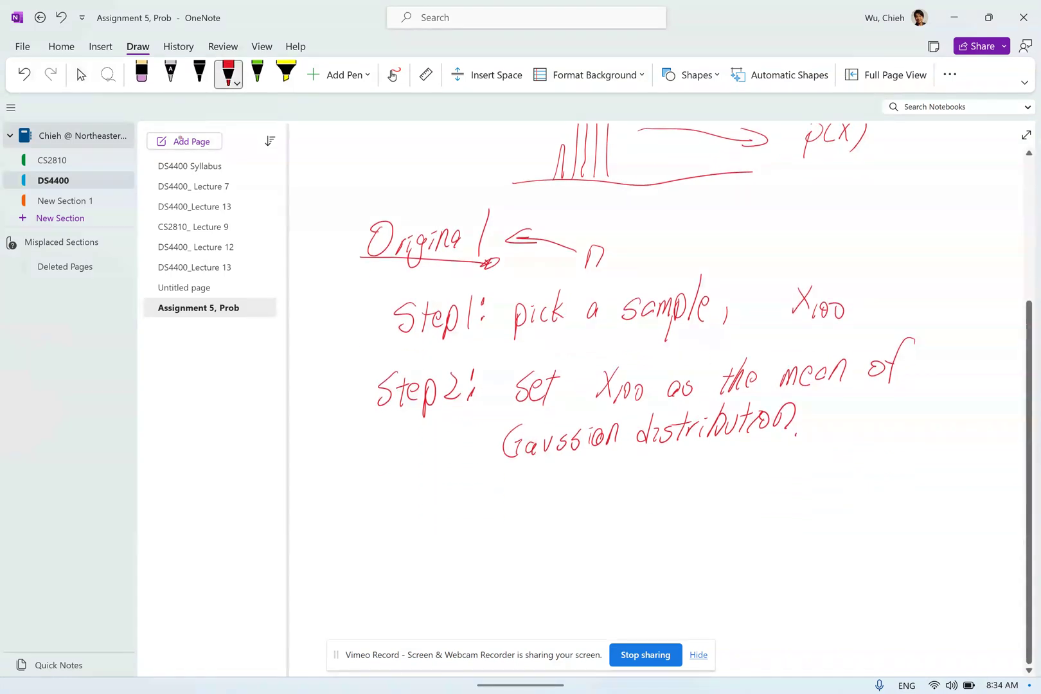
{"action": "left_click_drag", "start_coordinate": [508, 499], "coordinate": [508, 518]}
{"action": "mouse_move", "coordinate": [455, 534]}
{"action": "left_mouse_down"}
{"action": "mouse_move", "coordinate": [575, 512]}
{"action": "mouse_move", "coordinate": [545, 526]}
{"action": "left_mouse_up"}
{"action": "mouse_move", "coordinate": [464, 560]}
{"action": "left_mouse_down"}
{"action": "mouse_move", "coordinate": [490, 534]}
{"action": "mouse_move", "coordinate": [505, 570]}
{"action": "left_mouse_up"}
{"action": "mouse_move", "coordinate": [503, 546]}
{"action": "left_mouse_down"}
{"action": "mouse_move", "coordinate": [518, 545]}
{"action": "mouse_move", "coordinate": [507, 569]}
{"action": "left_mouse_up"}
{"action": "mouse_move", "coordinate": [531, 548]}
{"action": "left_mouse_down"}
{"action": "mouse_move", "coordinate": [517, 565]}
{"action": "mouse_move", "coordinate": [548, 536]}
{"action": "mouse_move", "coordinate": [579, 530]}
{"action": "mouse_move", "coordinate": [594, 553]}
{"action": "left_mouse_up"}
- Handwrite the exponent −(x − x₁₀₀)²/(2σ²) above the e of the Gaussian formula
{"action": "left_click_drag", "start_coordinate": [607, 488], "coordinate": [658, 497]}
{"action": "mouse_move", "coordinate": [658, 474]}
{"action": "left_mouse_down"}
{"action": "mouse_move", "coordinate": [643, 498]}
{"action": "mouse_move", "coordinate": [681, 477]}
{"action": "left_mouse_up"}
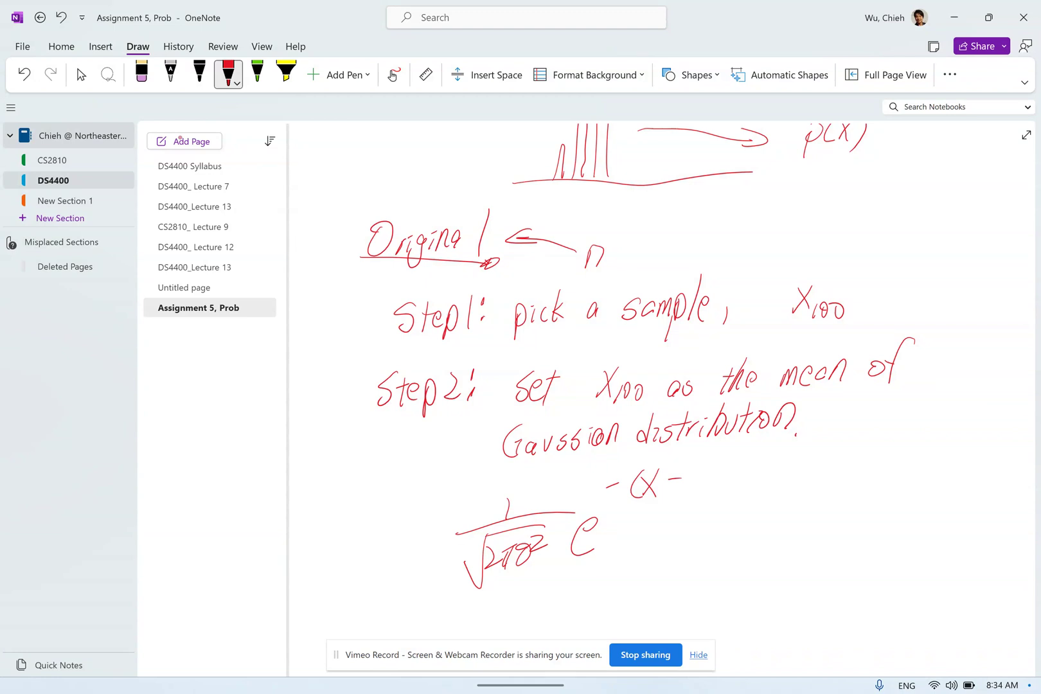
{"action": "mouse_move", "coordinate": [702, 464]}
{"action": "left_mouse_down"}
{"action": "mouse_move", "coordinate": [718, 488]}
{"action": "mouse_move", "coordinate": [704, 491]}
{"action": "left_mouse_up"}
{"action": "mouse_move", "coordinate": [715, 479]}
{"action": "left_mouse_down"}
{"action": "mouse_move", "coordinate": [712, 492]}
{"action": "mouse_move", "coordinate": [732, 486]}
{"action": "left_mouse_up"}
{"action": "left_click_drag", "start_coordinate": [752, 450], "coordinate": [750, 489]}
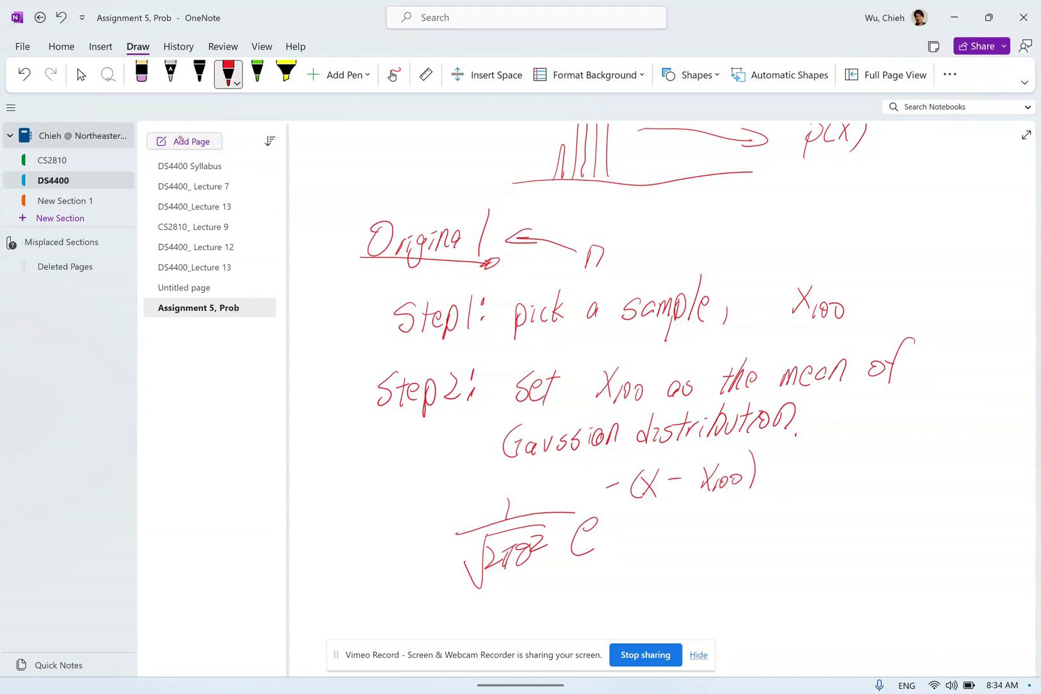
{"action": "left_click_drag", "start_coordinate": [765, 443], "coordinate": [779, 454]}
{"action": "left_click_drag", "start_coordinate": [619, 511], "coordinate": [766, 475]}
{"action": "left_click_drag", "start_coordinate": [660, 510], "coordinate": [675, 527]}
{"action": "mouse_move", "coordinate": [688, 514]}
{"action": "left_mouse_down"}
{"action": "mouse_move", "coordinate": [679, 522]}
{"action": "mouse_move", "coordinate": [697, 507]}
{"action": "mouse_move", "coordinate": [826, 498]}
{"action": "mouse_move", "coordinate": [714, 535]}
{"action": "left_mouse_up"}
{"action": "scroll", "coordinate": [643, 386], "scroll_direction": "up", "scroll_amount": 5}
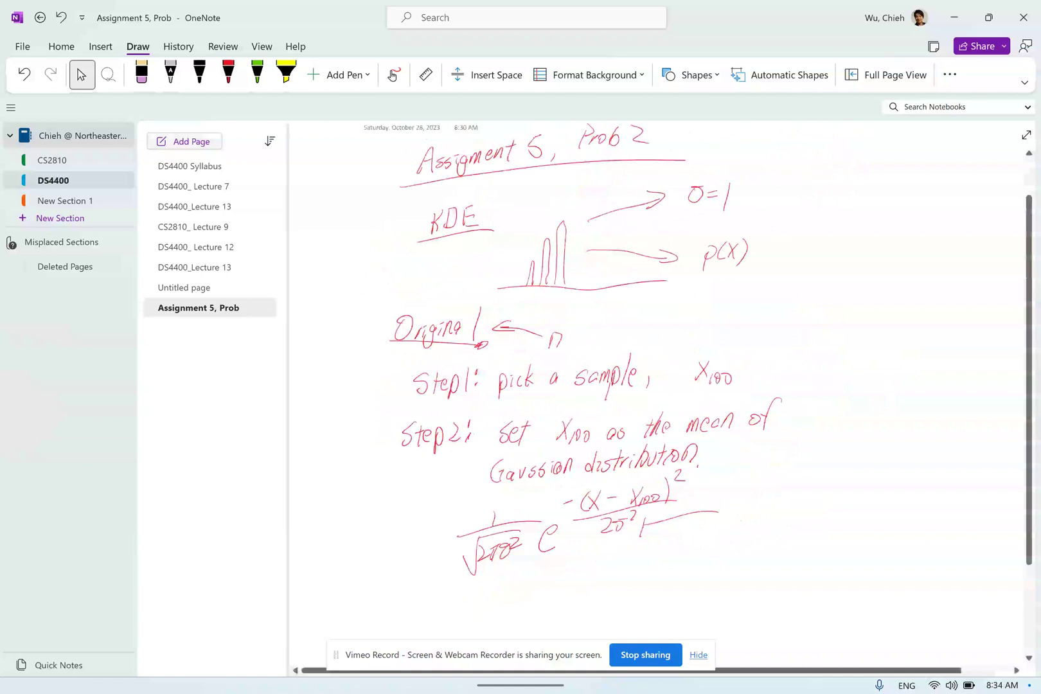
{"action": "scroll", "coordinate": [643, 386], "scroll_direction": "down", "scroll_amount": 1}
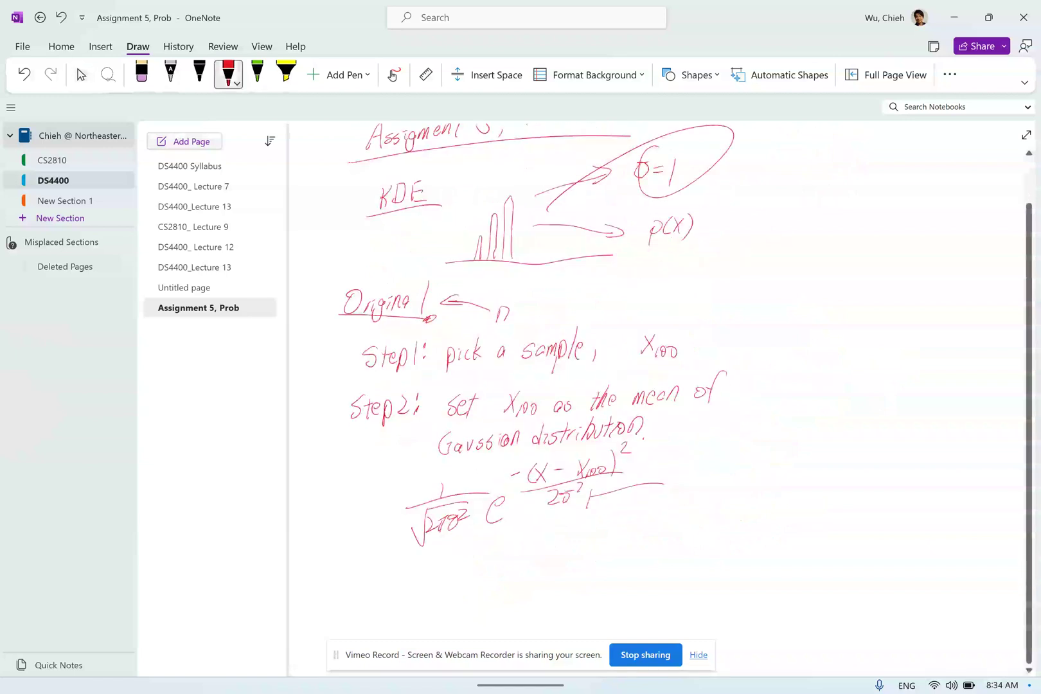
{"action": "left_click", "coordinate": [141, 74]}
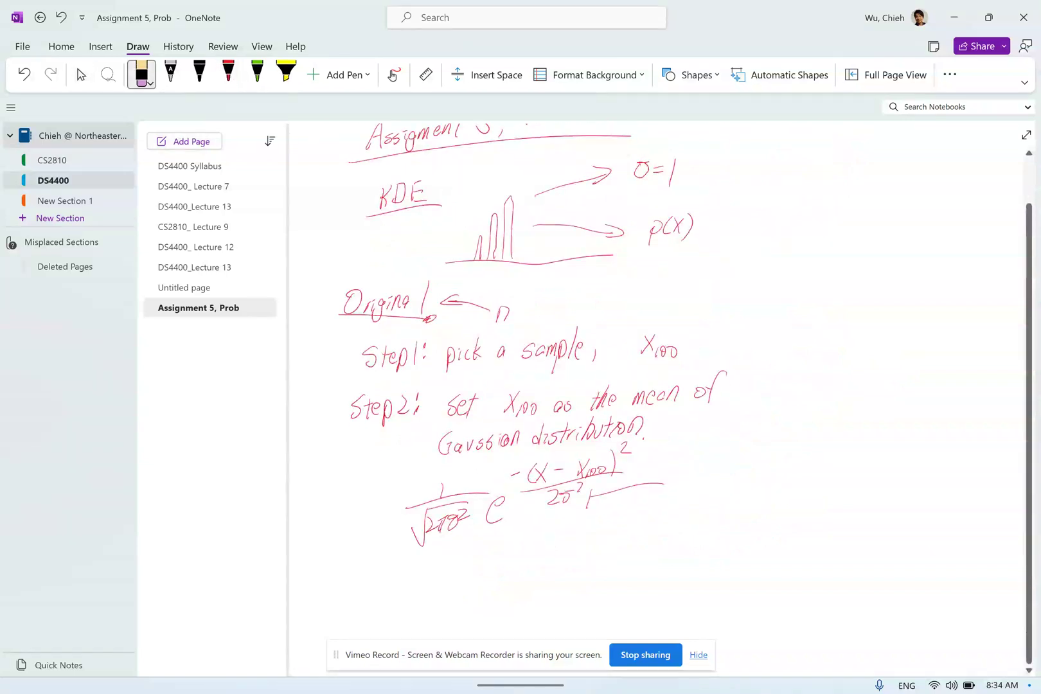
{"action": "left_click", "coordinate": [228, 74]}
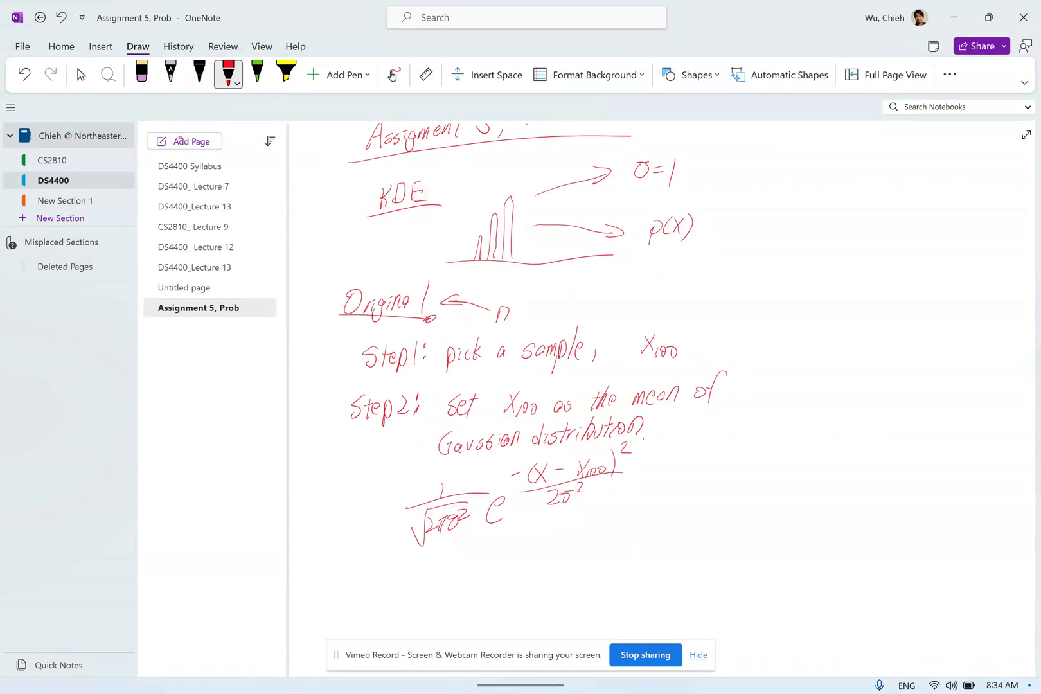
{"action": "mouse_move", "coordinate": [309, 524]}
{"action": "left_mouse_down"}
{"action": "mouse_move", "coordinate": [319, 493]}
{"action": "mouse_move", "coordinate": [336, 481]}
{"action": "mouse_move", "coordinate": [338, 530]}
{"action": "mouse_move", "coordinate": [348, 518]}
{"action": "left_mouse_up"}
{"action": "left_click_drag", "start_coordinate": [345, 496], "coordinate": [345, 522]}
{"action": "left_click_drag", "start_coordinate": [348, 513], "coordinate": [317, 511]}
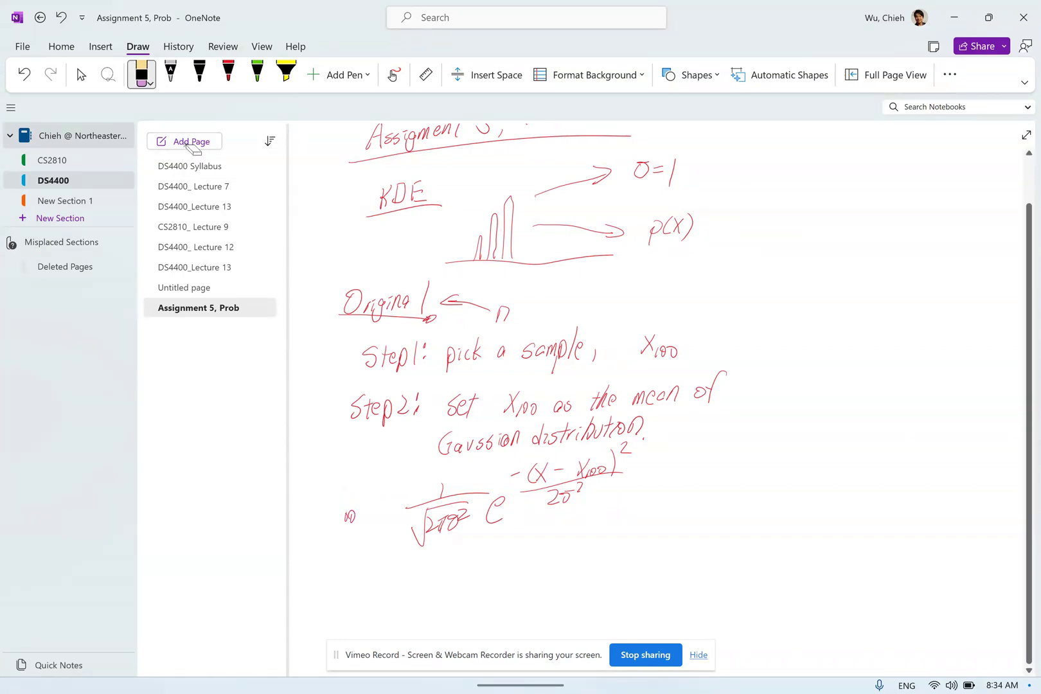
{"action": "left_click", "coordinate": [81, 75]}
{"action": "left_click", "coordinate": [583, 468]}
- Switch to the full page view and handwrite "→ N(x₁₀₀, σ=1)" in red beside the Gaussian formula
{"action": "left_click", "coordinate": [887, 75]}
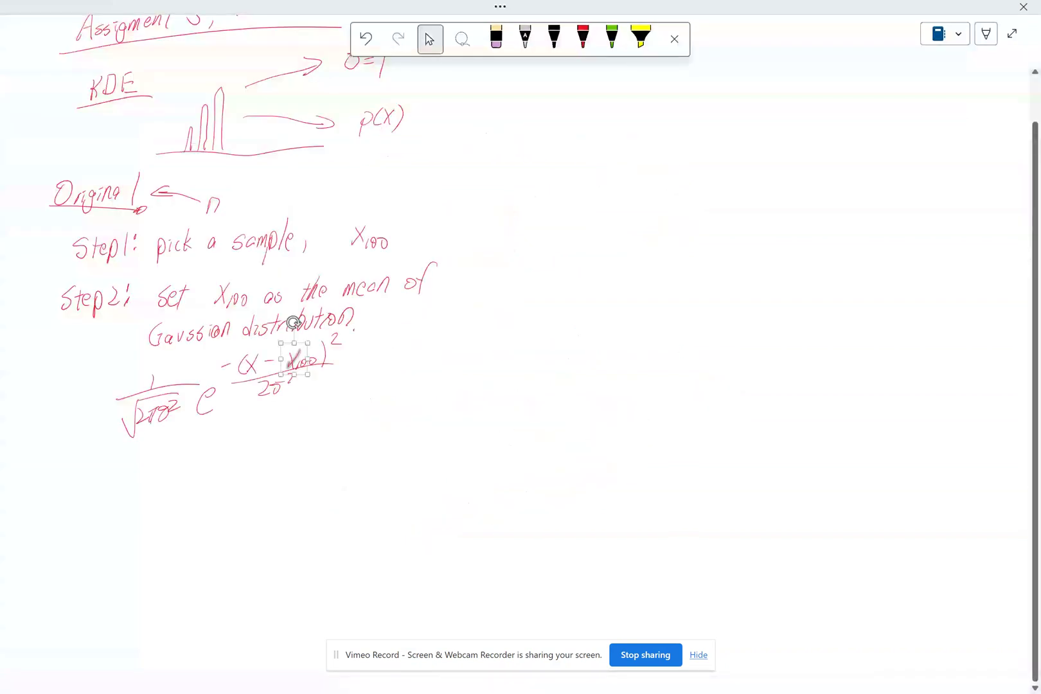
{"action": "left_click", "coordinate": [583, 39]}
{"action": "mouse_move", "coordinate": [362, 388]}
{"action": "left_mouse_down"}
{"action": "mouse_move", "coordinate": [395, 388]}
{"action": "mouse_move", "coordinate": [379, 399]}
{"action": "mouse_move", "coordinate": [442, 388]}
{"action": "mouse_move", "coordinate": [456, 360]}
{"action": "mouse_move", "coordinate": [459, 404]}
{"action": "mouse_move", "coordinate": [501, 384]}
{"action": "left_mouse_up"}
{"action": "left_click_drag", "start_coordinate": [517, 391], "coordinate": [512, 407]}
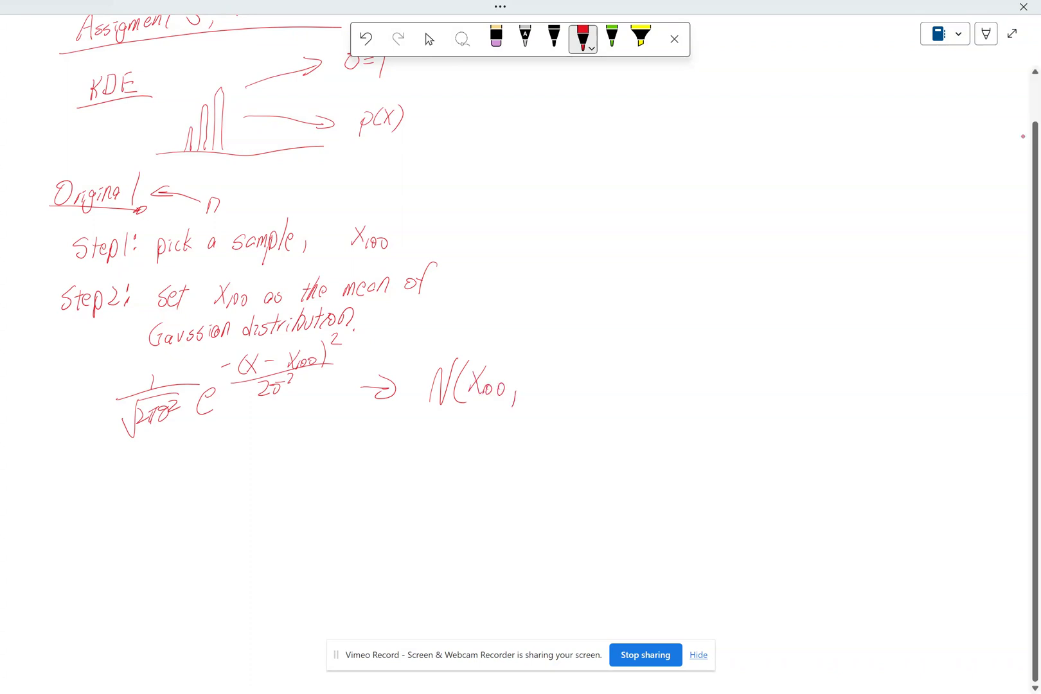
{"action": "mouse_move", "coordinate": [539, 368]}
{"action": "left_mouse_down"}
{"action": "mouse_move", "coordinate": [532, 393]}
{"action": "mouse_move", "coordinate": [551, 363]}
{"action": "mouse_move", "coordinate": [568, 380]}
{"action": "left_mouse_up"}
{"action": "left_click_drag", "start_coordinate": [576, 371], "coordinate": [586, 405]}
{"action": "left_click_drag", "start_coordinate": [538, 318], "coordinate": [425, 100]}
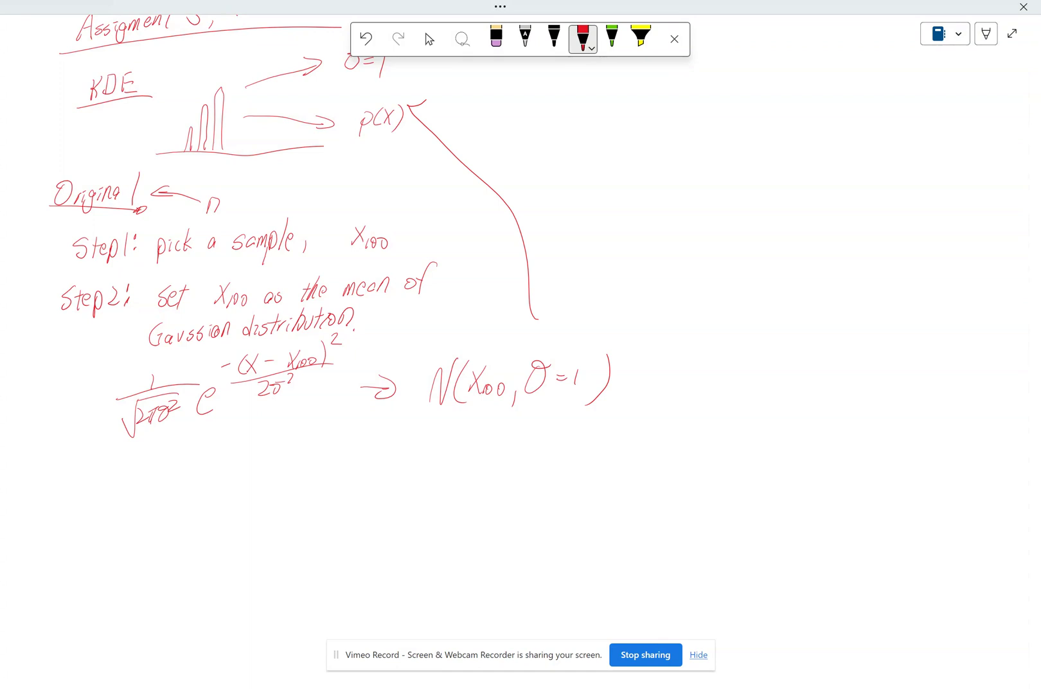
{"action": "left_click", "coordinate": [496, 37]}
{"action": "left_click", "coordinate": [514, 214]}
{"action": "left_click", "coordinate": [429, 39]}
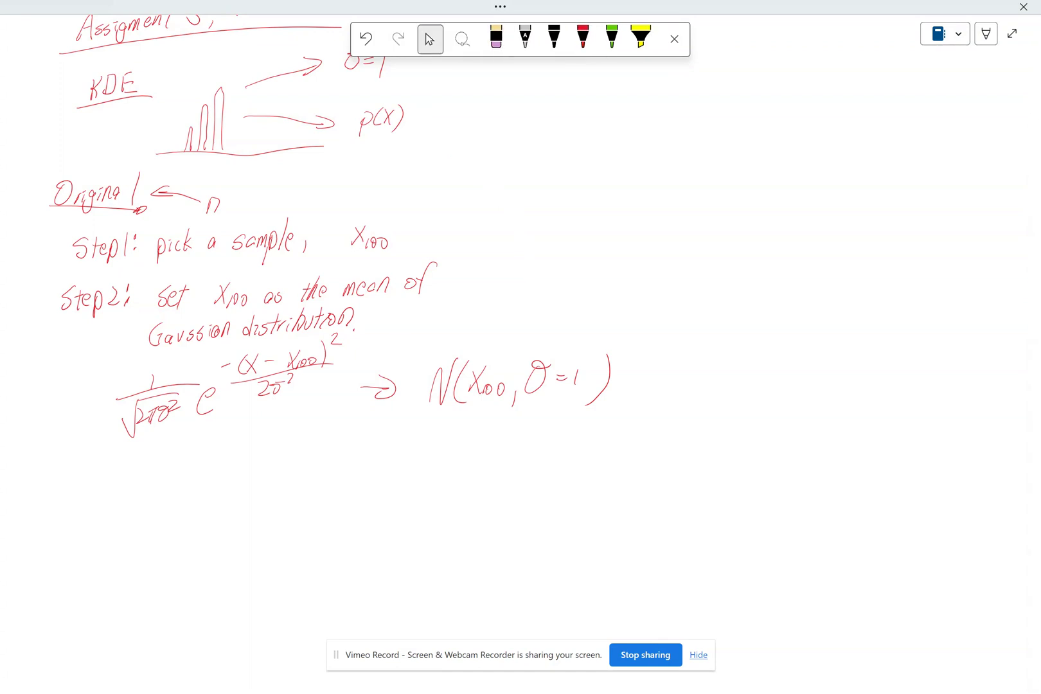
{"action": "left_click", "coordinate": [582, 38]}
{"action": "mouse_move", "coordinate": [466, 326]}
{"action": "left_mouse_down"}
{"action": "mouse_move", "coordinate": [651, 477]}
{"action": "mouse_move", "coordinate": [424, 372]}
{"action": "left_mouse_up"}
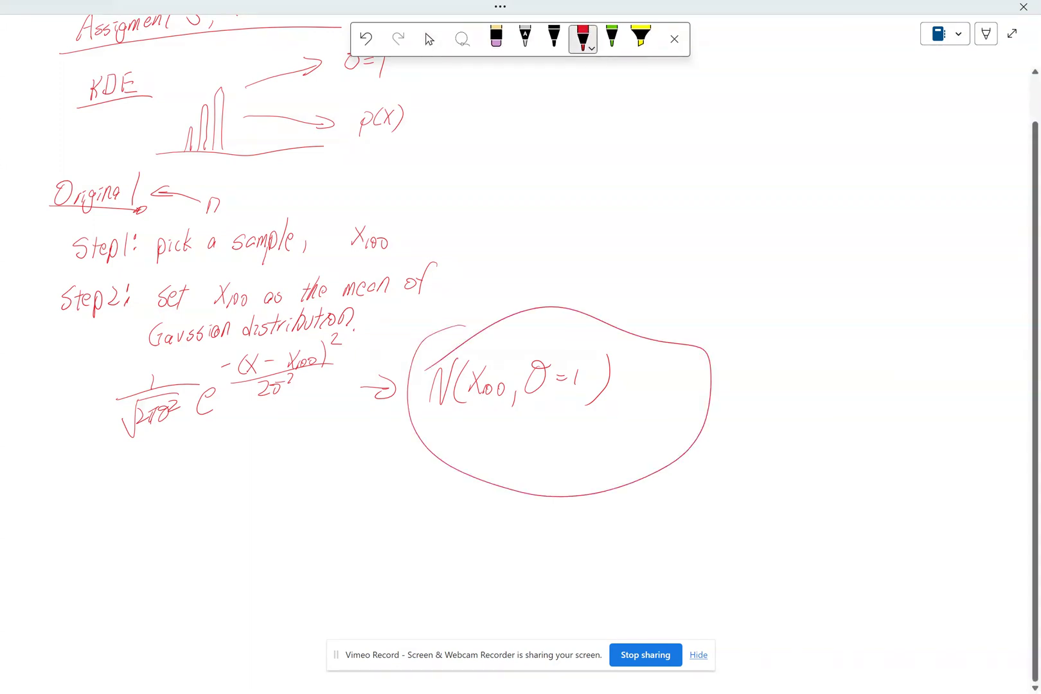
{"action": "left_click", "coordinate": [495, 37]}
{"action": "left_click", "coordinate": [437, 458]}
{"action": "left_click", "coordinate": [429, 39]}
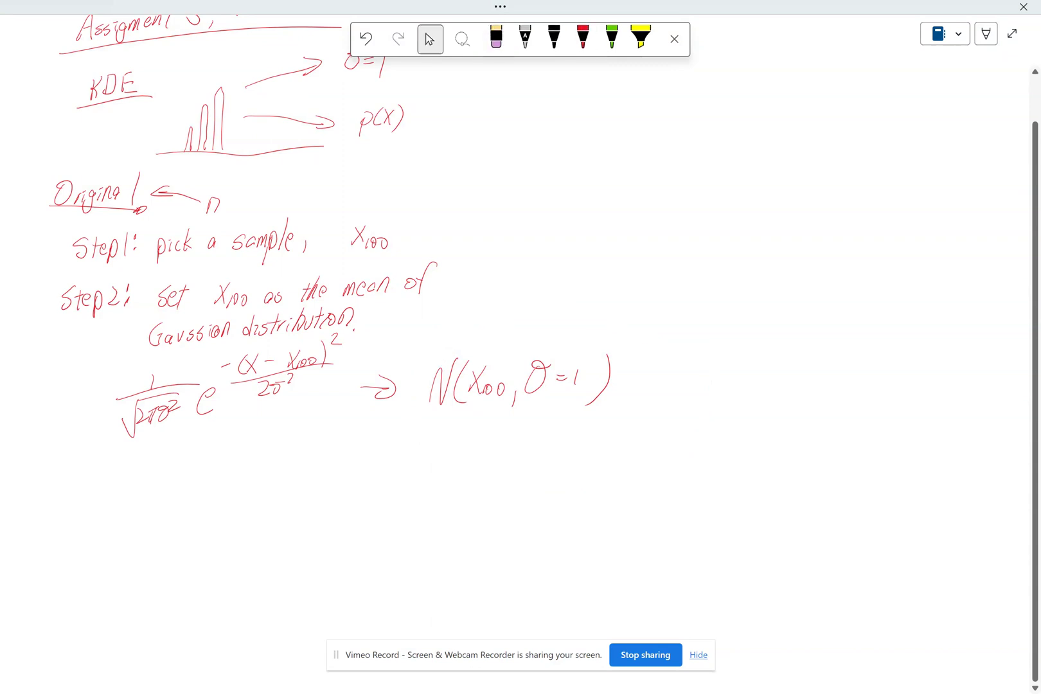
{"action": "left_click", "coordinate": [582, 37]}
{"action": "mouse_move", "coordinate": [550, 273]}
{"action": "left_mouse_down"}
{"action": "mouse_move", "coordinate": [531, 331]}
{"action": "mouse_move", "coordinate": [548, 310]}
{"action": "left_mouse_up"}
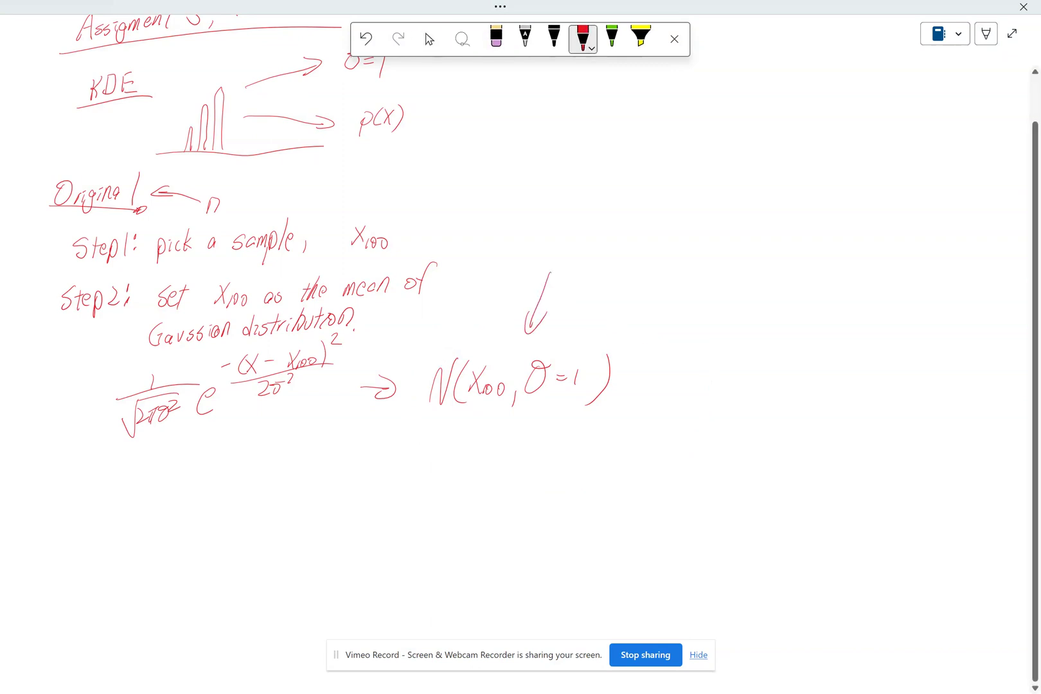
{"action": "left_click", "coordinate": [495, 38]}
{"action": "left_click", "coordinate": [539, 302]}
{"action": "left_click", "coordinate": [429, 39]}
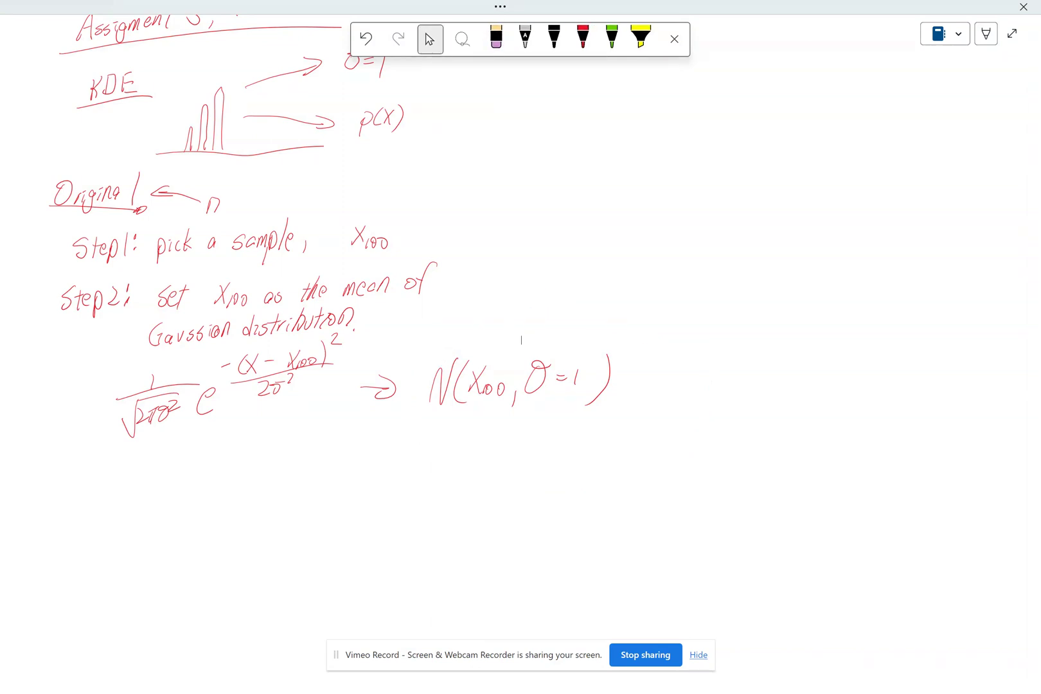
- Double-underline N(x₁₀₀, σ=1) in red and draw an arrow leading away from its closing parenthesis
{"action": "left_click", "coordinate": [583, 37]}
{"action": "mouse_move", "coordinate": [425, 417]}
{"action": "left_mouse_down"}
{"action": "mouse_move", "coordinate": [599, 420]}
{"action": "mouse_move", "coordinate": [693, 400]}
{"action": "mouse_move", "coordinate": [704, 412]}
{"action": "left_mouse_up"}
{"action": "left_click_drag", "start_coordinate": [691, 389], "coordinate": [703, 415]}
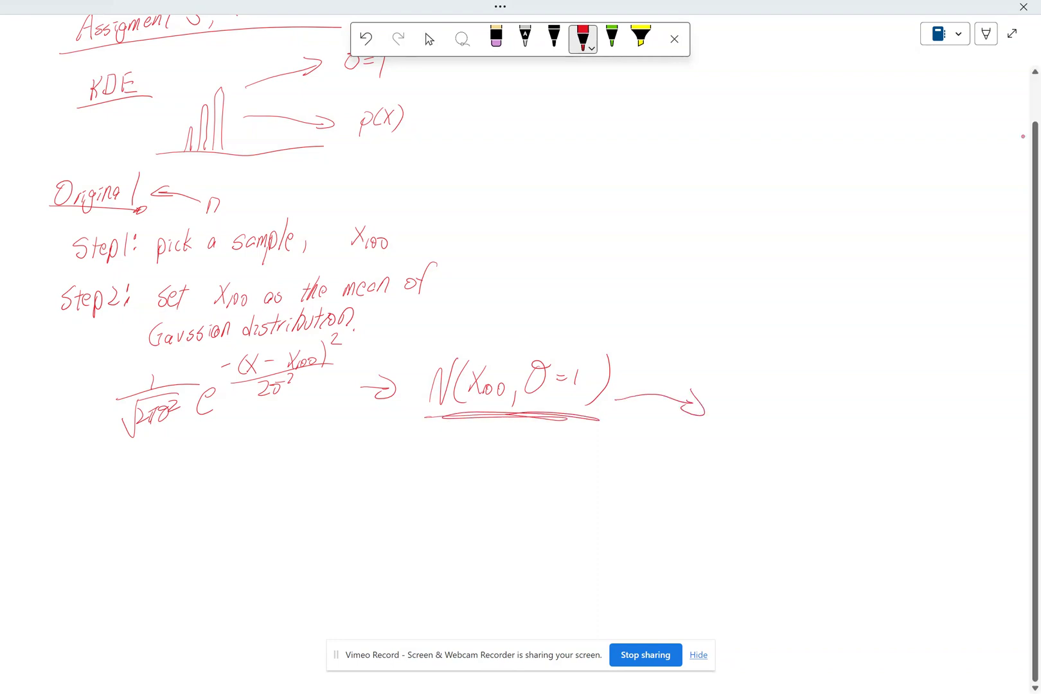
- Handwrite s₁ at the arrow's end and draw a tall bracket along the left side of the Step1 and Step2 notes
{"action": "mouse_move", "coordinate": [771, 376]}
{"action": "left_mouse_down"}
{"action": "mouse_move", "coordinate": [753, 385]}
{"action": "mouse_move", "coordinate": [774, 398]}
{"action": "left_mouse_up"}
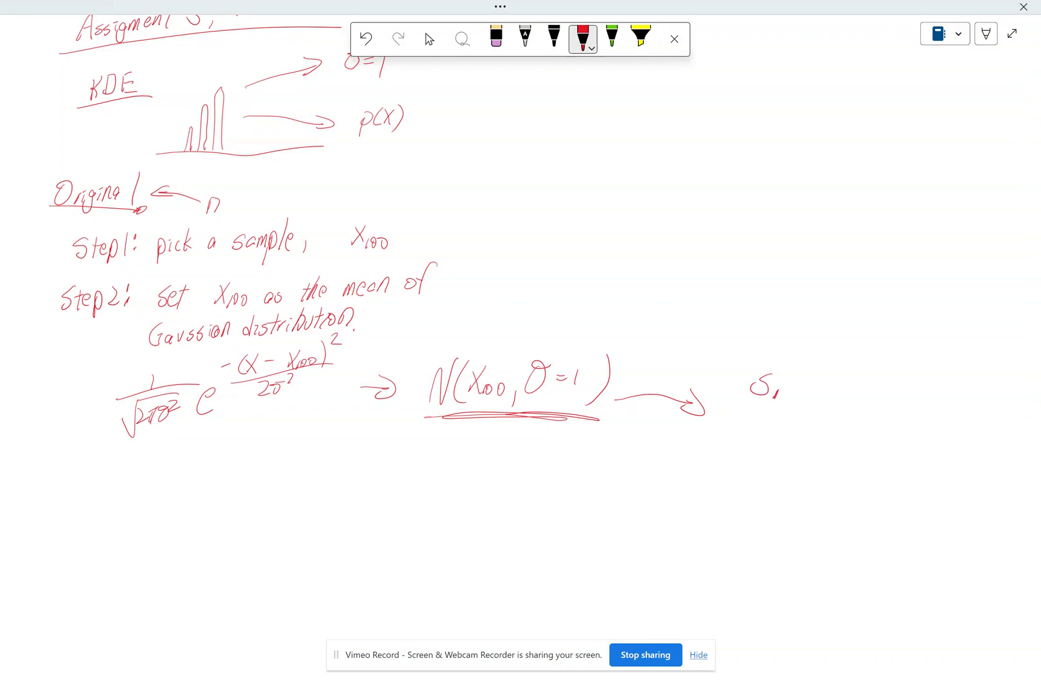
{"action": "mouse_move", "coordinate": [40, 240]}
{"action": "left_mouse_down"}
{"action": "mouse_move", "coordinate": [25, 245]}
{"action": "mouse_move", "coordinate": [70, 446]}
{"action": "left_mouse_up"}
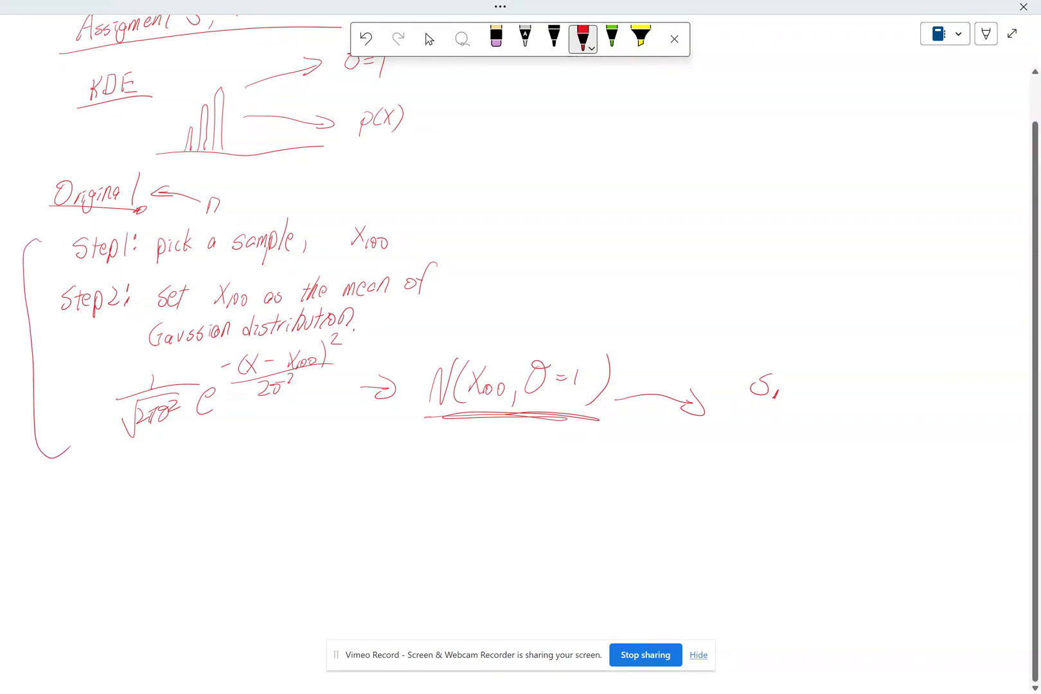
- Erase the comma and x₁₀₀ after "pick a sample" in the Step1 line
{"action": "left_click", "coordinate": [496, 38]}
{"action": "left_click_drag", "start_coordinate": [367, 239], "coordinate": [386, 245]}
{"action": "left_click", "coordinate": [429, 38]}
{"action": "left_click", "coordinate": [583, 39]}
{"action": "left_click_drag", "start_coordinate": [353, 178], "coordinate": [307, 224]}
{"action": "mouse_move", "coordinate": [314, 202]}
{"action": "left_mouse_down"}
{"action": "mouse_move", "coordinate": [332, 217]}
{"action": "mouse_move", "coordinate": [305, 244]}
{"action": "left_mouse_up"}
{"action": "left_click", "coordinate": [496, 39]}
{"action": "left_click", "coordinate": [430, 38]}
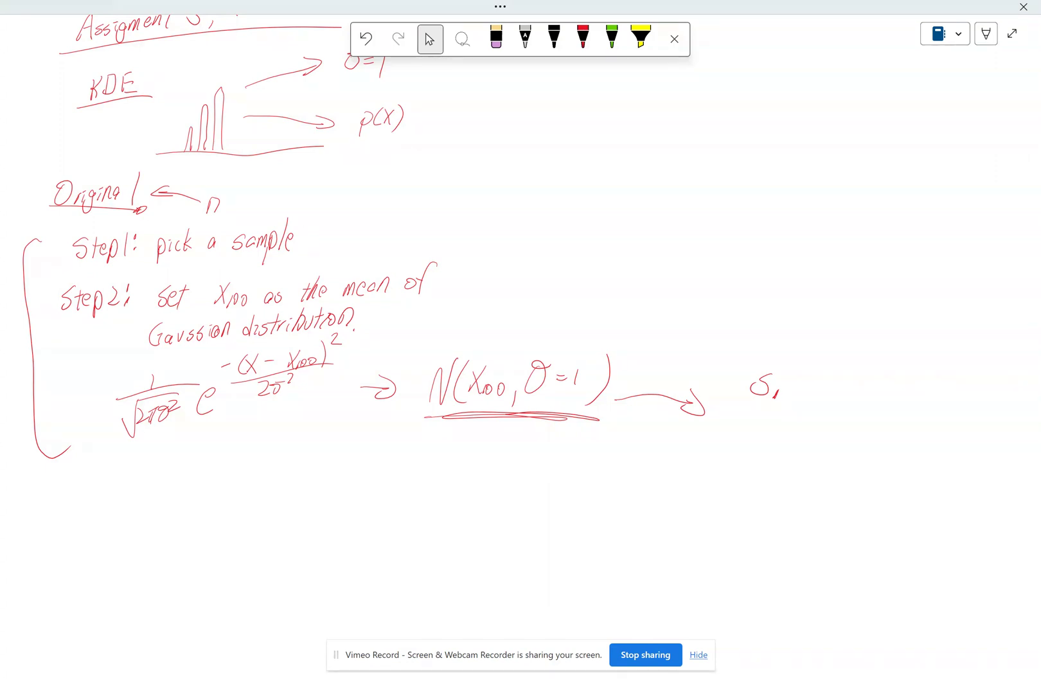
{"action": "left_click_drag", "start_coordinate": [347, 217], "coordinate": [329, 248]}
{"action": "left_click_drag", "start_coordinate": [330, 221], "coordinate": [342, 248]}
{"action": "mouse_move", "coordinate": [347, 241]}
{"action": "left_mouse_down"}
{"action": "mouse_move", "coordinate": [347, 251]}
{"action": "mouse_move", "coordinate": [357, 236]}
{"action": "left_mouse_up"}
{"action": "left_click_drag", "start_coordinate": [367, 234], "coordinate": [377, 234]}
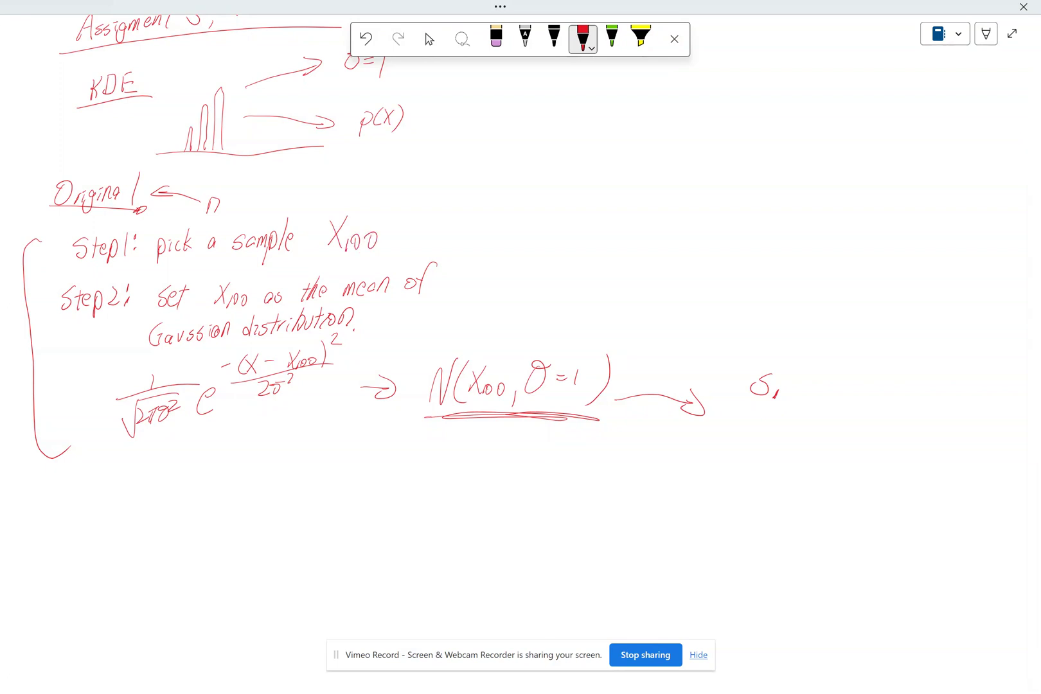
{"action": "left_click", "coordinate": [496, 37]}
{"action": "mouse_move", "coordinate": [331, 236]}
{"action": "left_mouse_down"}
{"action": "mouse_move", "coordinate": [378, 240]}
{"action": "mouse_move", "coordinate": [329, 239]}
{"action": "left_mouse_up"}
{"action": "left_click", "coordinate": [430, 39]}
- Handwrite x₄₅ in red after "pick a sample" in the Step1 line
{"action": "left_click", "coordinate": [583, 39]}
{"action": "left_click_drag", "start_coordinate": [331, 219], "coordinate": [358, 237]}
{"action": "mouse_move", "coordinate": [352, 228]}
{"action": "left_mouse_down"}
{"action": "mouse_move", "coordinate": [351, 244]}
{"action": "mouse_move", "coordinate": [358, 233]}
{"action": "left_mouse_up"}
{"action": "left_click_drag", "start_coordinate": [358, 233], "coordinate": [357, 245]}
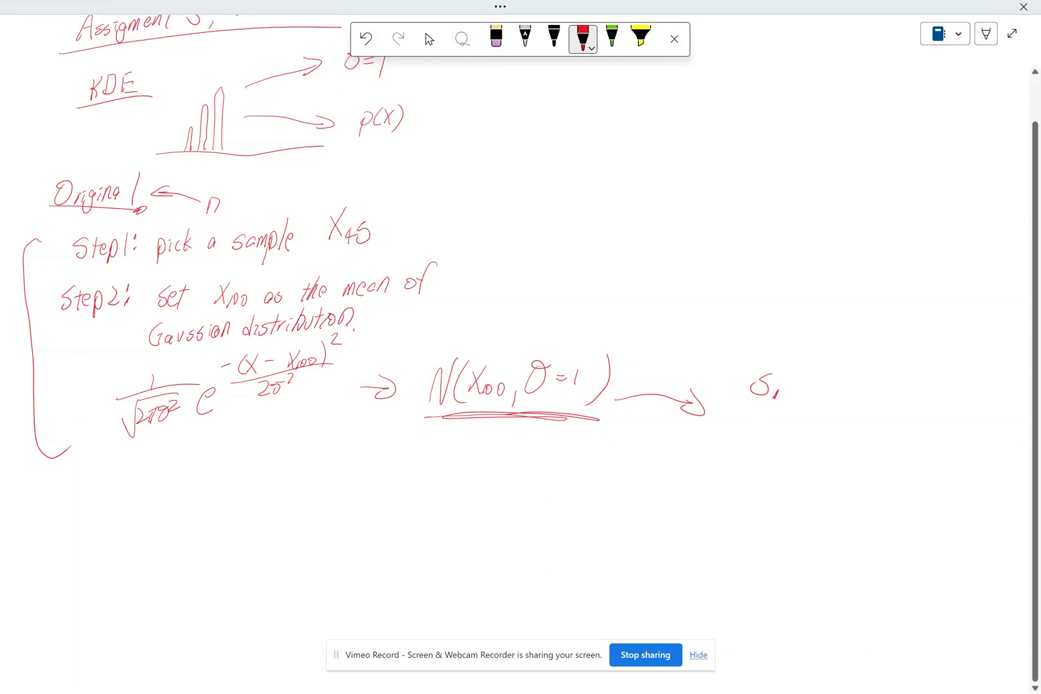
- Erase x₁₀₀ in the Step2 sentence and handwrite x₄₅ in its place
{"action": "left_click", "coordinate": [496, 37]}
{"action": "mouse_move", "coordinate": [213, 294]}
{"action": "left_mouse_down"}
{"action": "mouse_move", "coordinate": [248, 300]}
{"action": "mouse_move", "coordinate": [207, 308]}
{"action": "mouse_move", "coordinate": [226, 304]}
{"action": "left_mouse_up"}
{"action": "left_click", "coordinate": [583, 39]}
{"action": "mouse_move", "coordinate": [225, 294]}
{"action": "left_mouse_down"}
{"action": "mouse_move", "coordinate": [223, 314]}
{"action": "mouse_move", "coordinate": [227, 297]}
{"action": "left_mouse_up"}
{"action": "left_click_drag", "start_coordinate": [227, 297], "coordinate": [226, 315]}
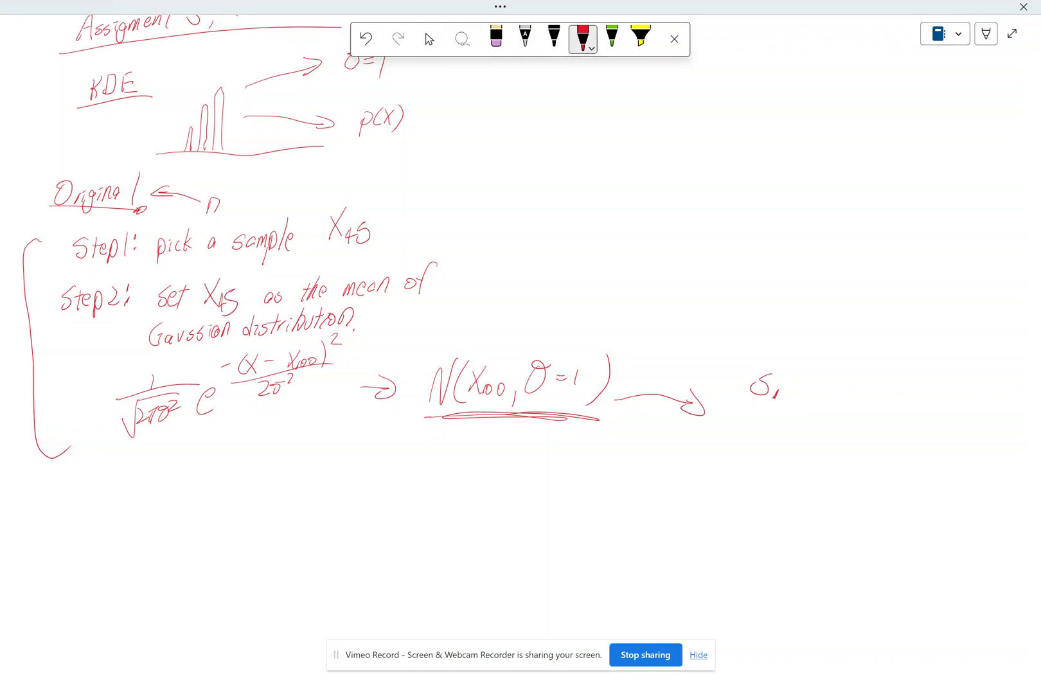
- Replace x₁₀₀ with x₄₅ in the exponent of the Gaussian formula
{"action": "left_click", "coordinate": [496, 38]}
{"action": "mouse_move", "coordinate": [288, 363]}
{"action": "left_mouse_down"}
{"action": "mouse_move", "coordinate": [318, 360]}
{"action": "mouse_move", "coordinate": [287, 368]}
{"action": "left_mouse_up"}
{"action": "left_click", "coordinate": [430, 38]}
{"action": "left_click", "coordinate": [583, 38]}
{"action": "left_click_drag", "start_coordinate": [303, 345], "coordinate": [305, 373]}
- Draw an upward arrow below the Gaussian formula and a long curved arrow from it to a new label s₂ under s₁
{"action": "left_click_drag", "start_coordinate": [256, 482], "coordinate": [260, 419]}
{"action": "mouse_move", "coordinate": [234, 444]}
{"action": "left_mouse_down"}
{"action": "mouse_move", "coordinate": [276, 442]}
{"action": "mouse_move", "coordinate": [304, 469]}
{"action": "mouse_move", "coordinate": [740, 466]}
{"action": "mouse_move", "coordinate": [788, 478]}
{"action": "left_mouse_up"}
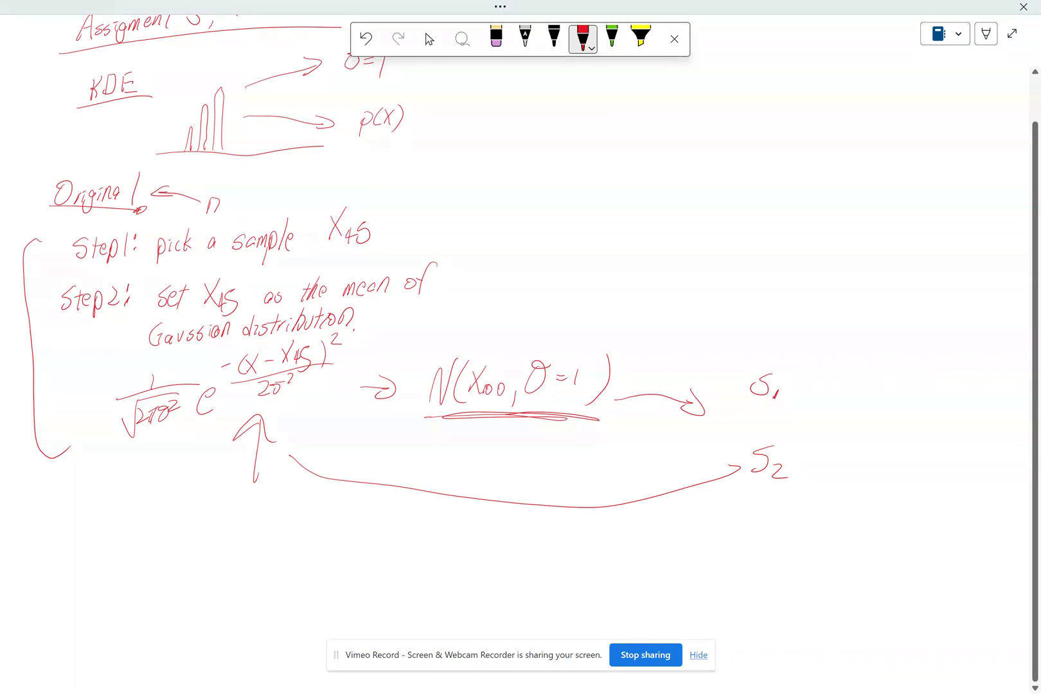
- Sketch a baseline with a jagged three-peak curve in red in the empty space beside the KDE notes
{"action": "key", "text": "Escape"}
{"action": "scroll", "coordinate": [520, 347], "scroll_direction": "down", "scroll_amount": 3}
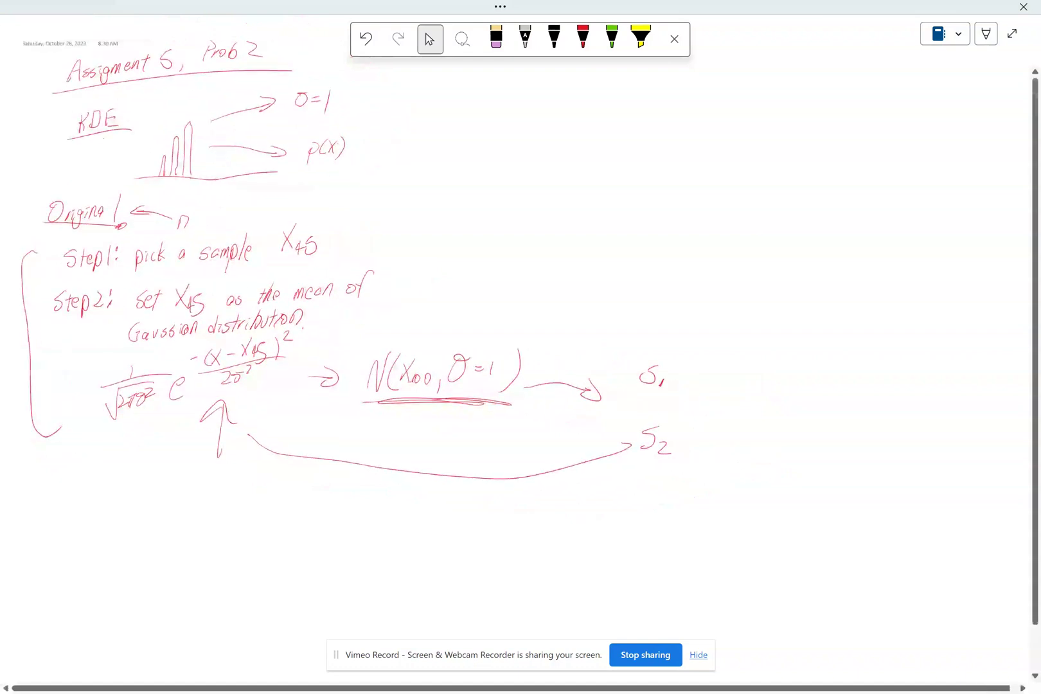
{"action": "left_click", "coordinate": [583, 37]}
{"action": "left_click_drag", "start_coordinate": [423, 259], "coordinate": [612, 246]}
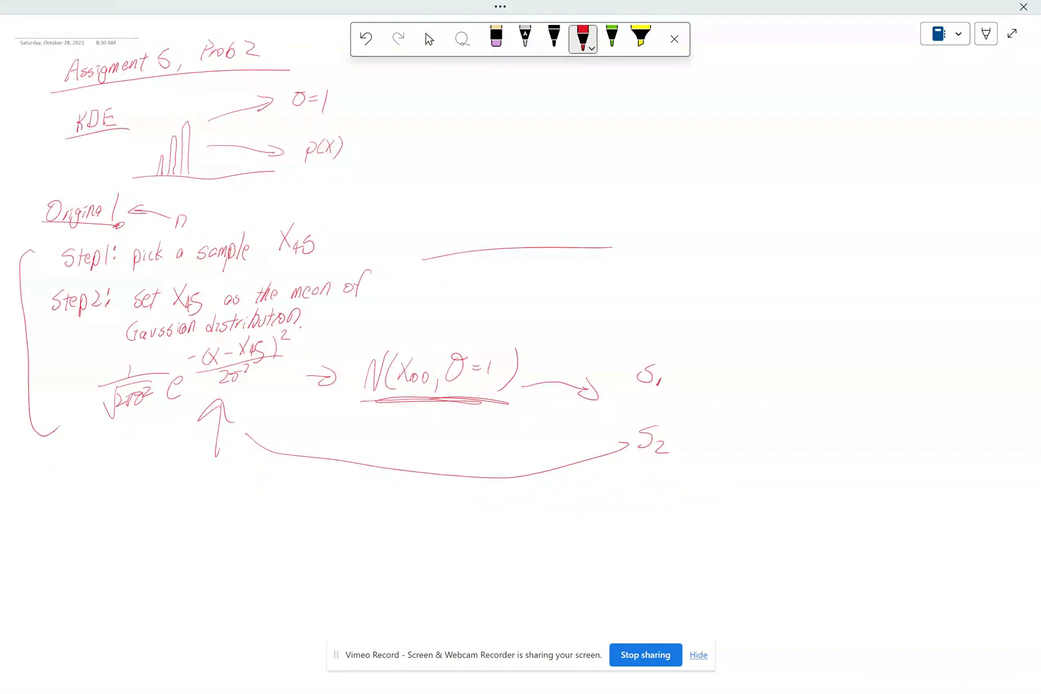
{"action": "mouse_move", "coordinate": [447, 255]}
{"action": "left_mouse_down"}
{"action": "mouse_move", "coordinate": [452, 224]}
{"action": "mouse_move", "coordinate": [476, 205]}
{"action": "mouse_move", "coordinate": [547, 233]}
{"action": "left_mouse_up"}
- Sketch a second, similar peaked curve on its own baseline beside the first and draw a double-headed arrow between them
{"action": "left_click_drag", "start_coordinate": [672, 252], "coordinate": [874, 242]}
{"action": "mouse_move", "coordinate": [701, 240]}
{"action": "left_mouse_down"}
{"action": "mouse_move", "coordinate": [742, 223]}
{"action": "mouse_move", "coordinate": [794, 127]}
{"action": "mouse_move", "coordinate": [816, 226]}
{"action": "left_mouse_up"}
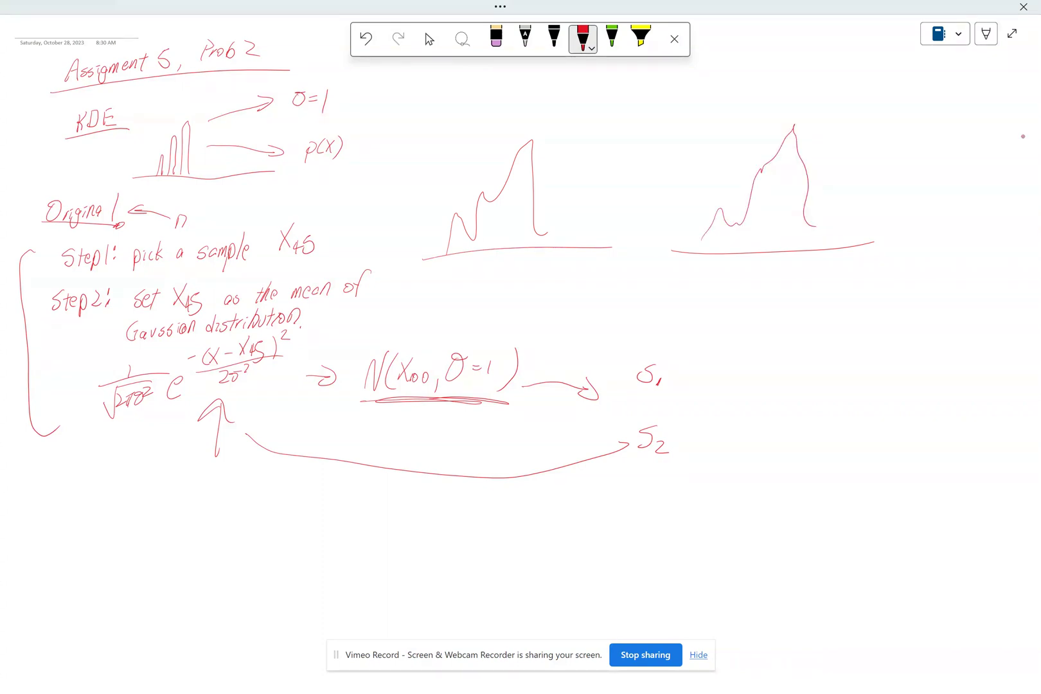
{"action": "left_click_drag", "start_coordinate": [592, 183], "coordinate": [691, 193]}
{"action": "left_click_drag", "start_coordinate": [677, 176], "coordinate": [649, 204]}
{"action": "left_click_drag", "start_coordinate": [608, 160], "coordinate": [608, 206]}
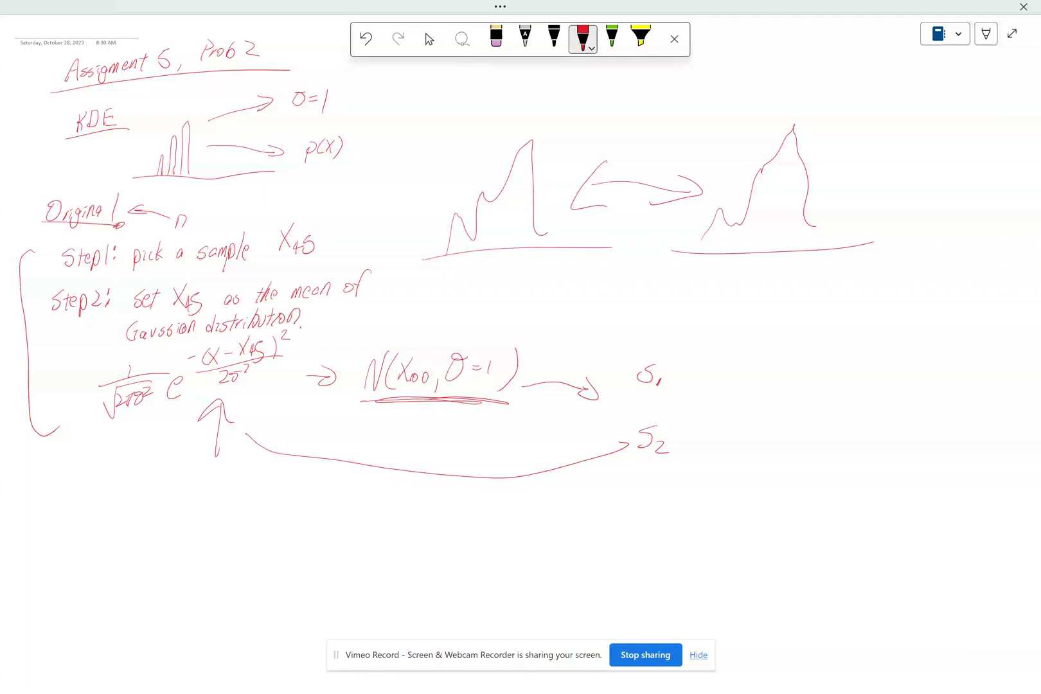
- Draw a large red outline around the Original section with Step1, Step2 and the Gaussian formula
{"action": "mouse_move", "coordinate": [18, 300]}
{"action": "left_mouse_down"}
{"action": "mouse_move", "coordinate": [61, 185]}
{"action": "mouse_move", "coordinate": [353, 162]}
{"action": "mouse_move", "coordinate": [456, 250]}
{"action": "mouse_move", "coordinate": [425, 422]}
{"action": "mouse_move", "coordinate": [32, 455]}
{"action": "left_mouse_up"}
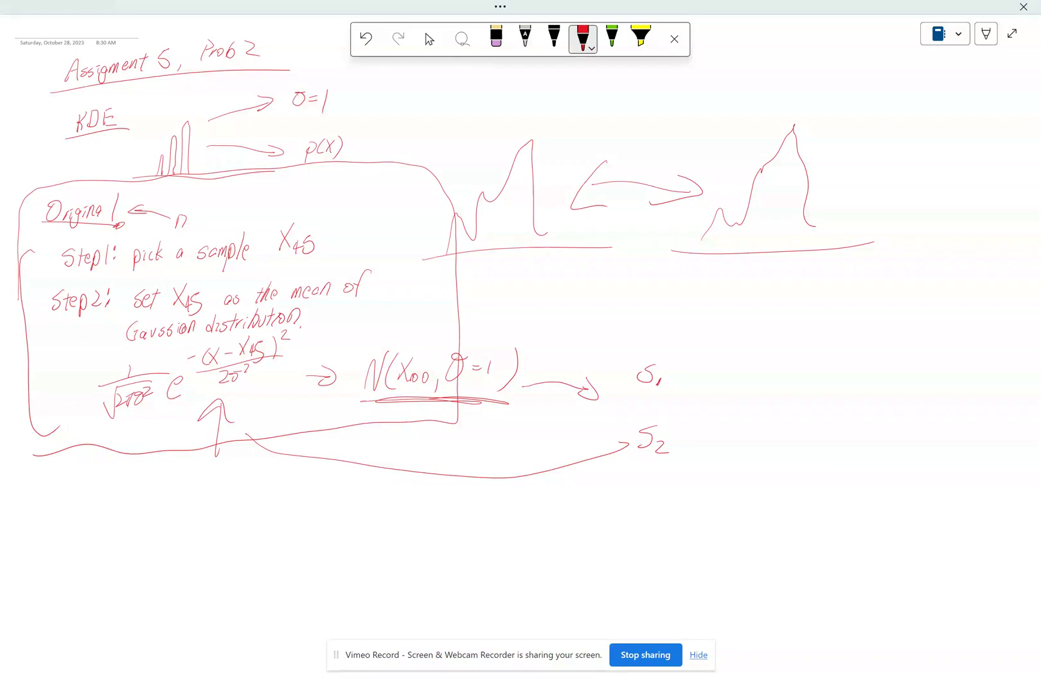
{"action": "left_click", "coordinate": [430, 39]}
{"action": "scroll", "coordinate": [520, 347], "scroll_direction": "down", "scroll_amount": 1}
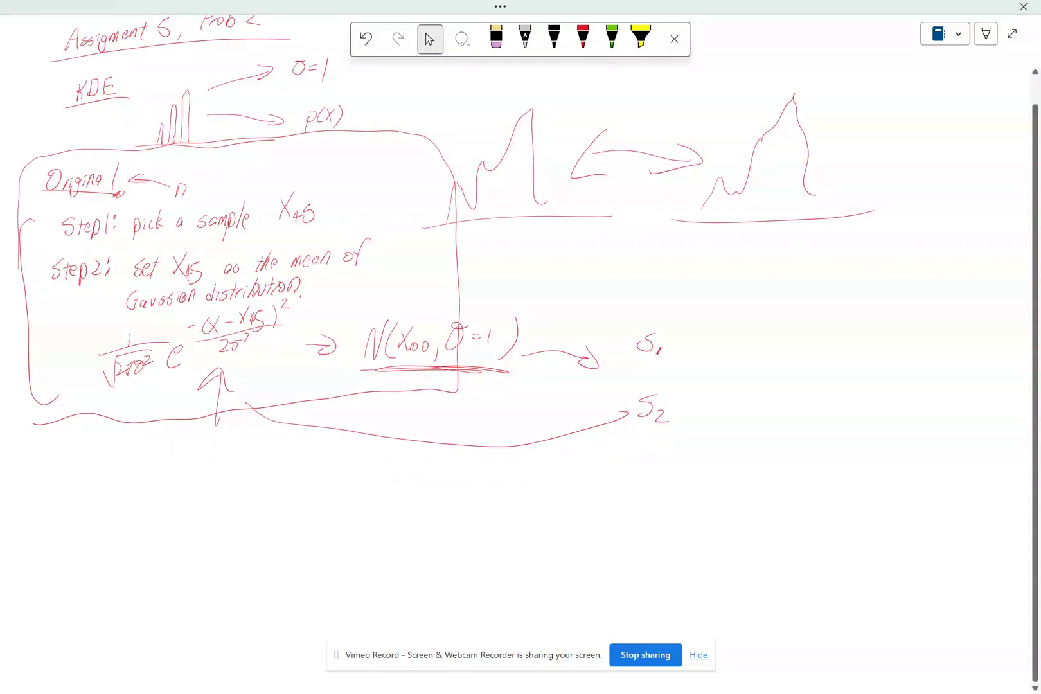
{"action": "left_click", "coordinate": [583, 39]}
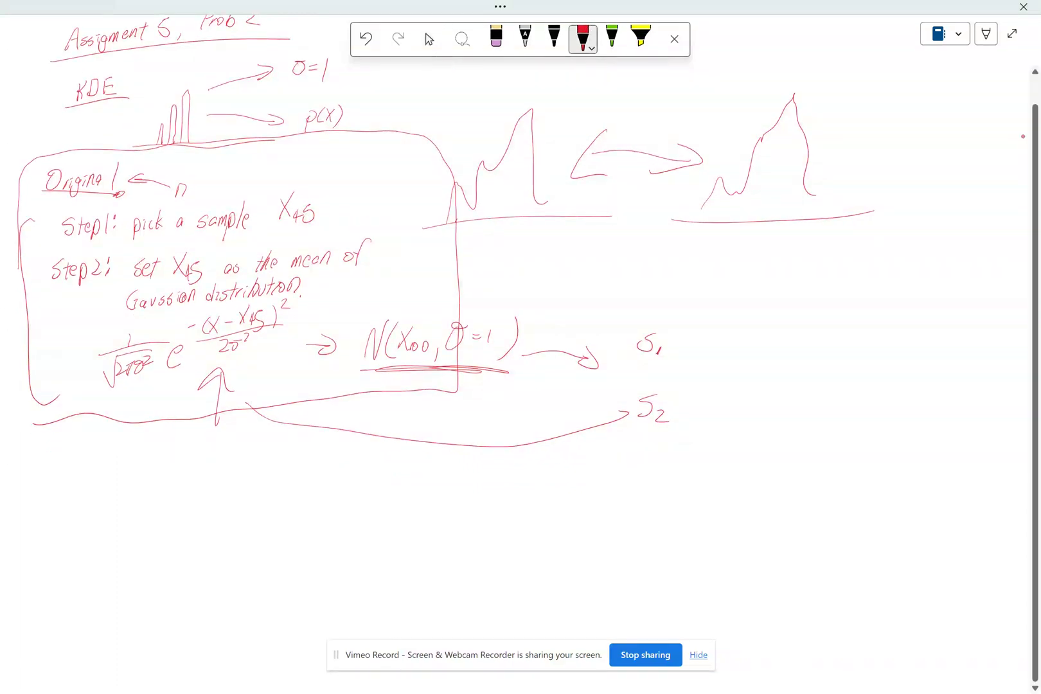
{"action": "mouse_move", "coordinate": [509, 205]}
{"action": "left_mouse_down"}
{"action": "mouse_move", "coordinate": [507, 220]}
{"action": "mouse_move", "coordinate": [514, 175]}
{"action": "mouse_move", "coordinate": [533, 212]}
{"action": "left_mouse_up"}
{"action": "left_click", "coordinate": [496, 38]}
{"action": "left_click", "coordinate": [430, 39]}
{"action": "left_click", "coordinate": [583, 39]}
{"action": "left_click", "coordinate": [496, 38]}
{"action": "left_click", "coordinate": [429, 38]}
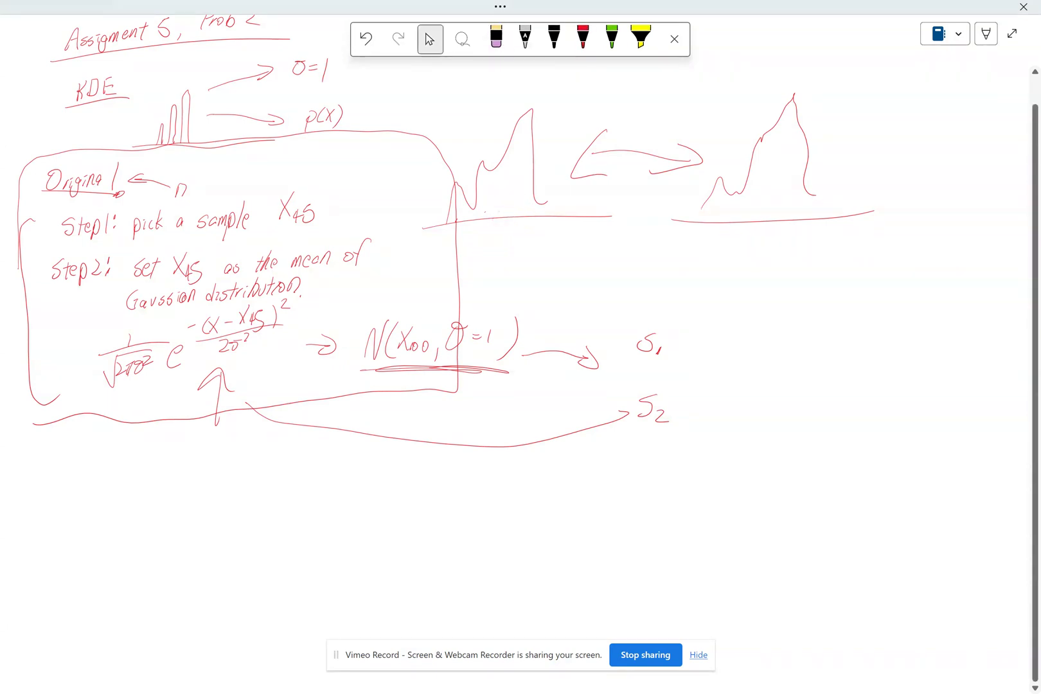
{"action": "scroll", "coordinate": [495, 233], "scroll_direction": "up", "scroll_amount": 2}
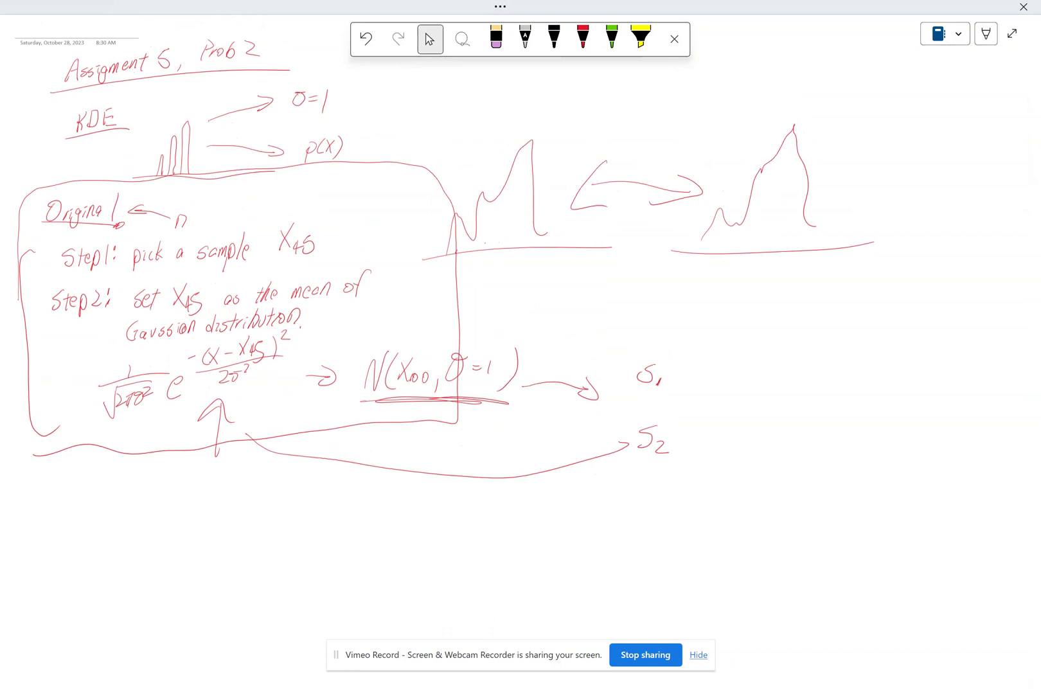